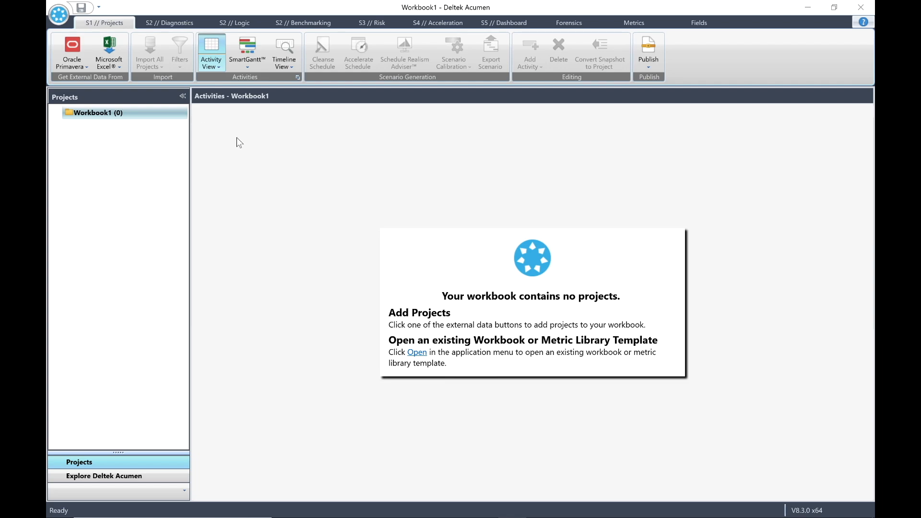
# Open the recent workbook MyWorkbook.afw and run Fuse in Diagnostics to calculate its Schedule Quality metrics.
pyautogui.click(58, 17)
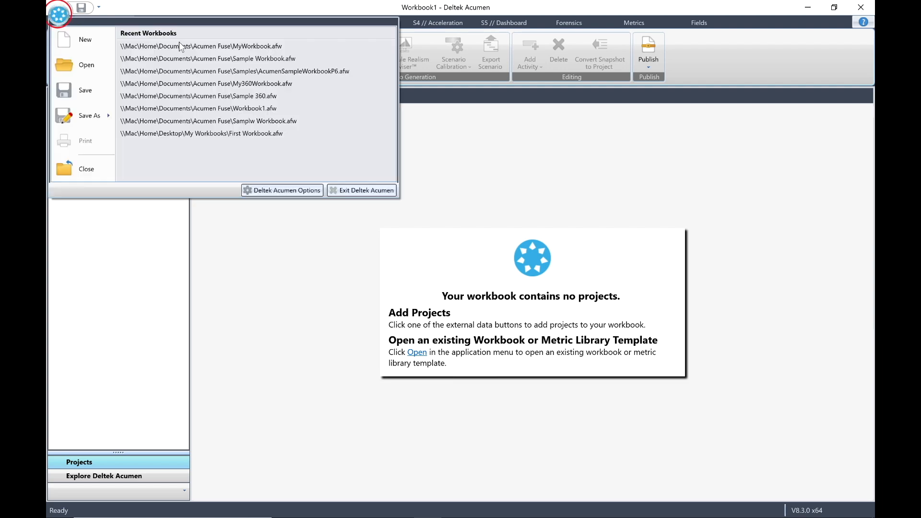
pyautogui.click(210, 46)
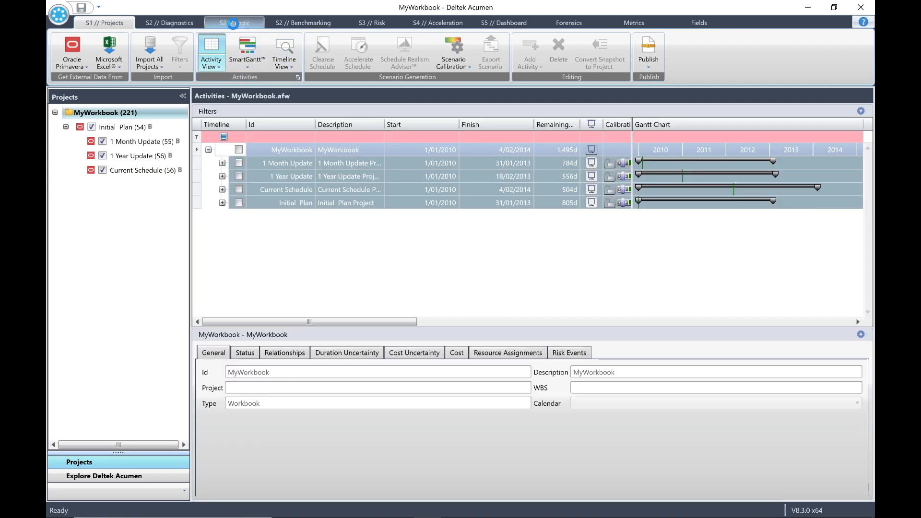
pyautogui.click(169, 23)
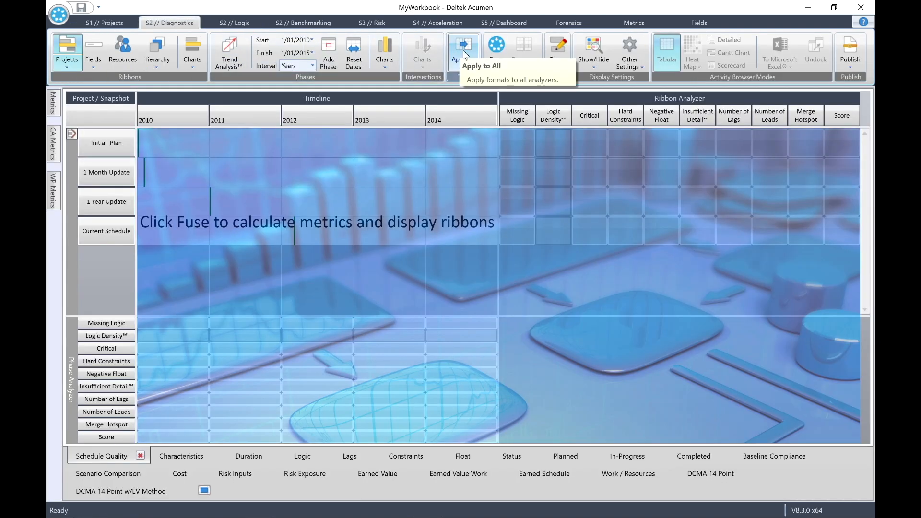
pyautogui.click(492, 44)
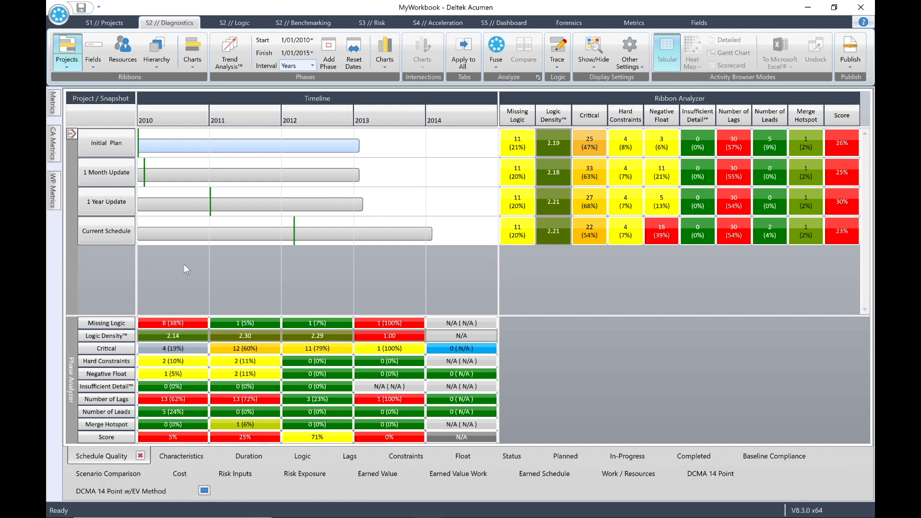
# Create a new metric group in the metrics library and name it "My Folder".
pyautogui.click(633, 22)
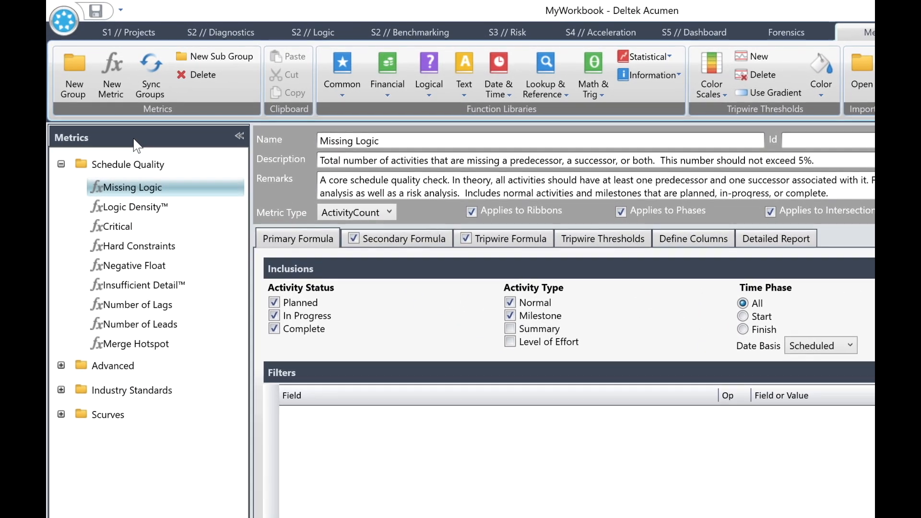
pyautogui.click(73, 61)
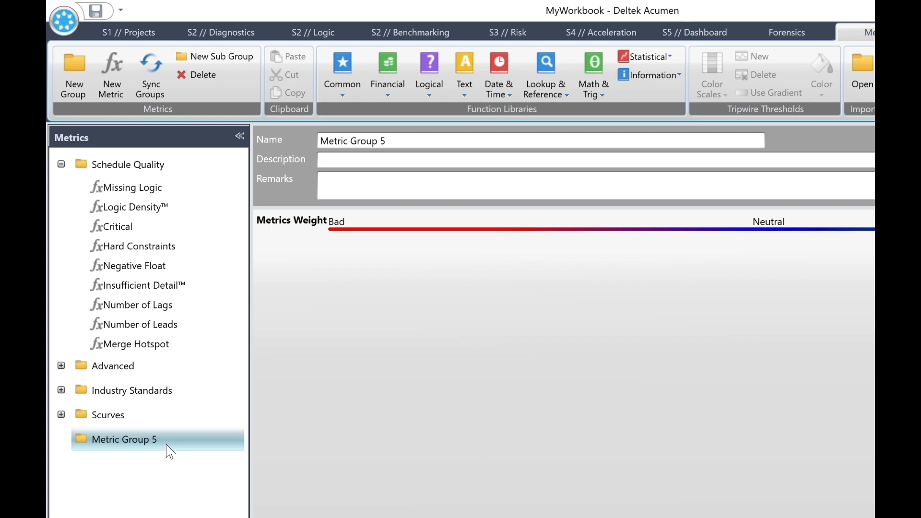
pyautogui.moveTo(392, 135); pyautogui.dragTo(285, 133)
pyautogui.write('My Folder')
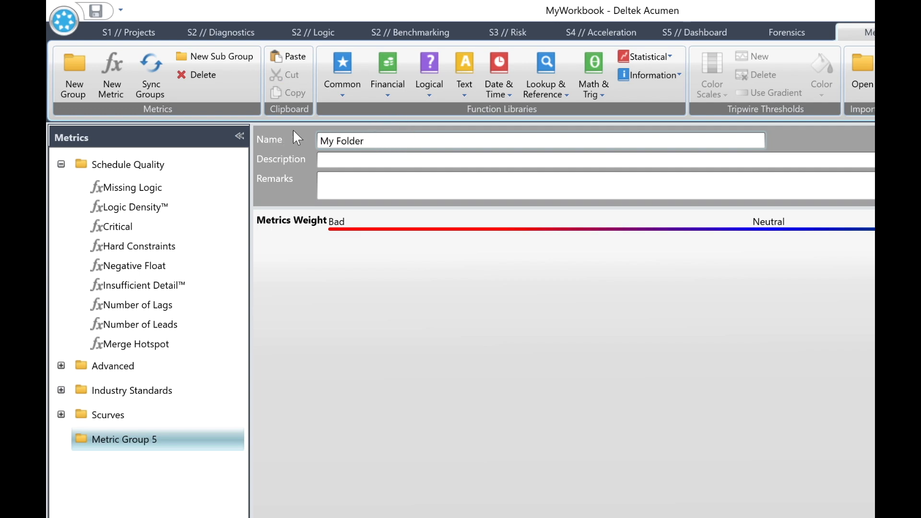
pyautogui.click(359, 154)
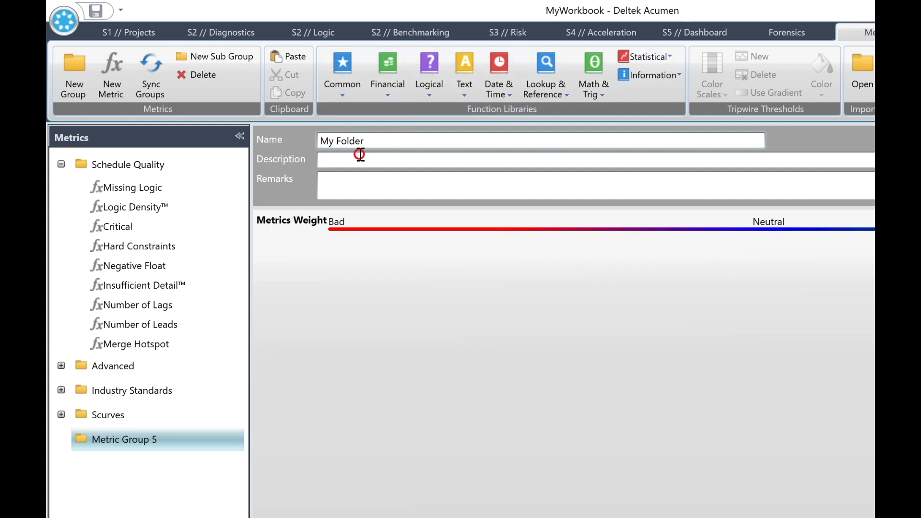
pyautogui.click(363, 182)
pyautogui.click(336, 316)
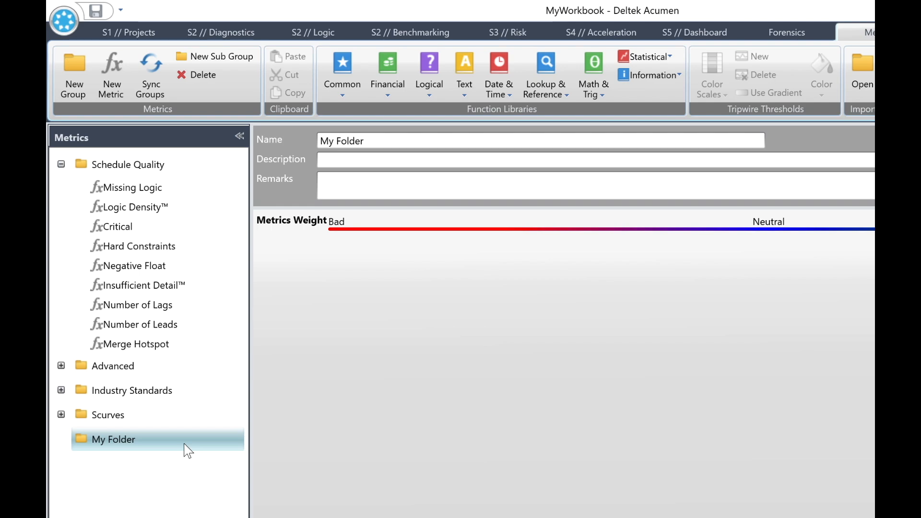
# Add a metric named "Average Cost" to My Folder, with the description "Average cost of Activities that finish in this period".
pyautogui.click(114, 74)
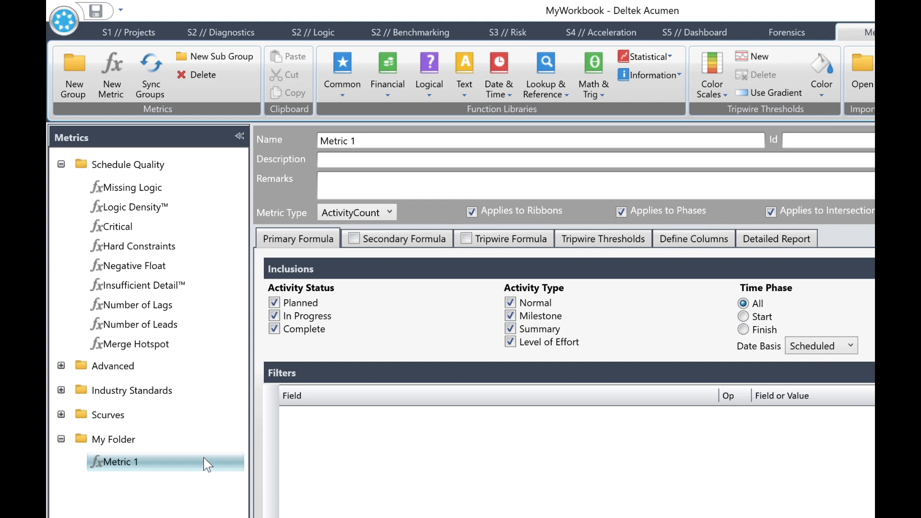
pyautogui.moveTo(371, 140); pyautogui.dragTo(283, 136)
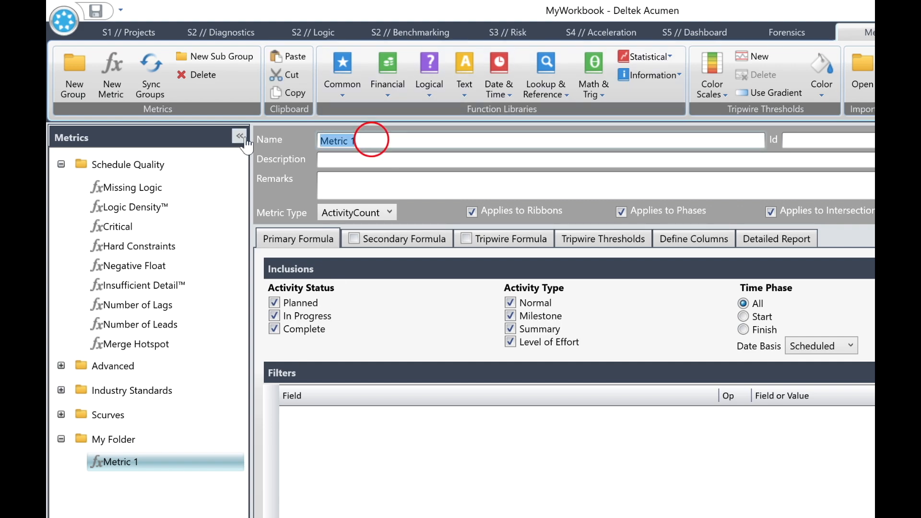
pyautogui.write('Average Cost')
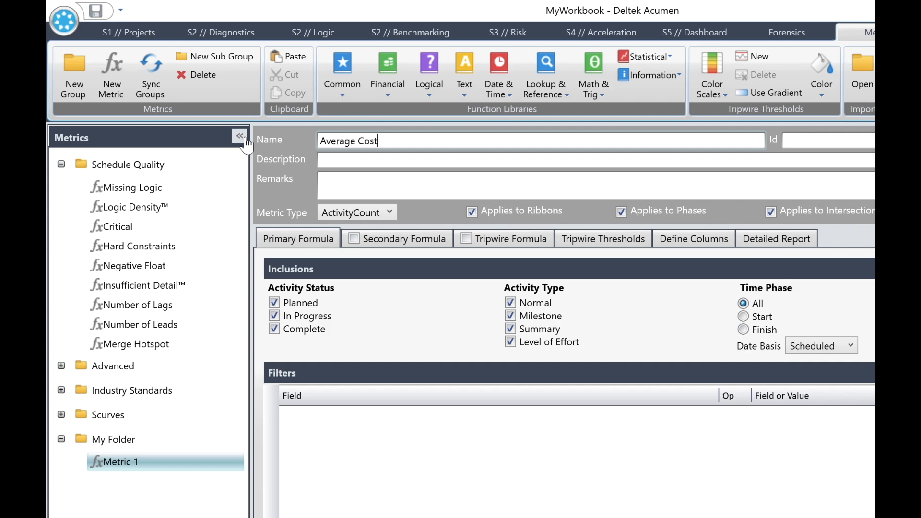
pyautogui.click(360, 155)
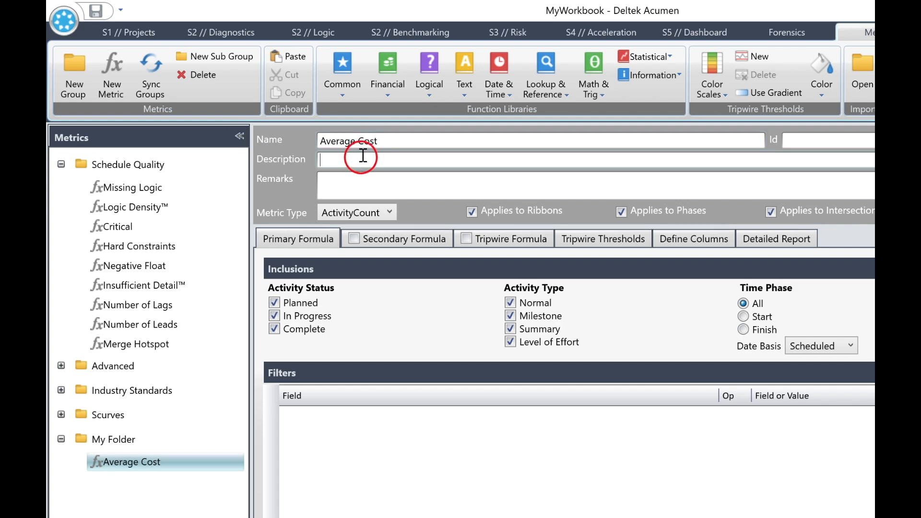
pyautogui.write('Average cos')
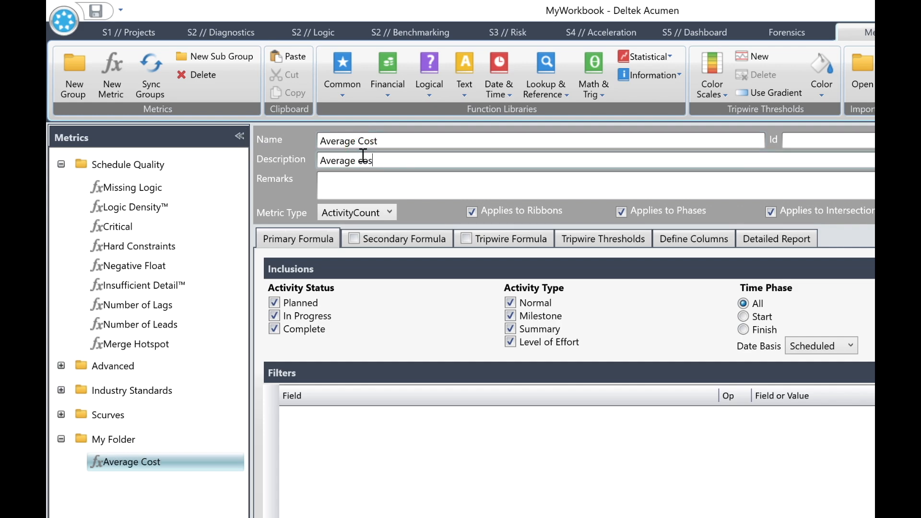
pyautogui.write('t of Activities that finish in this period')
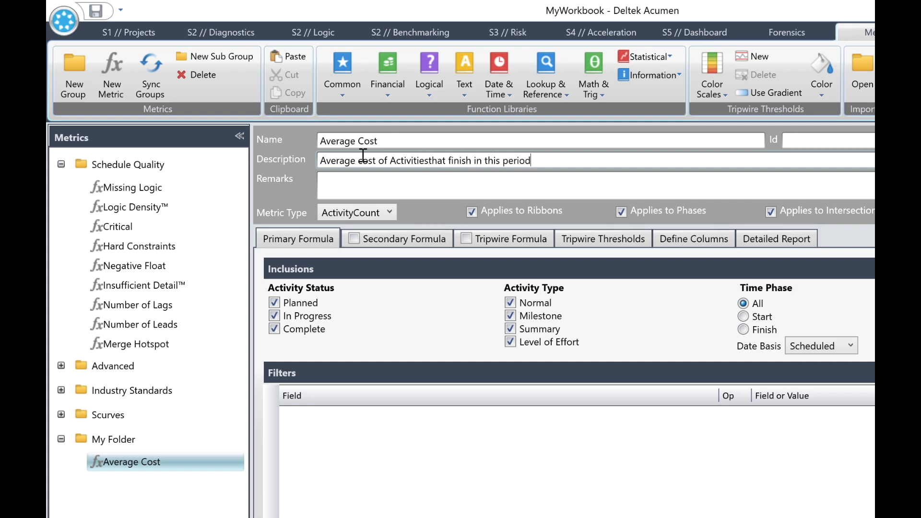
pyautogui.click(428, 159)
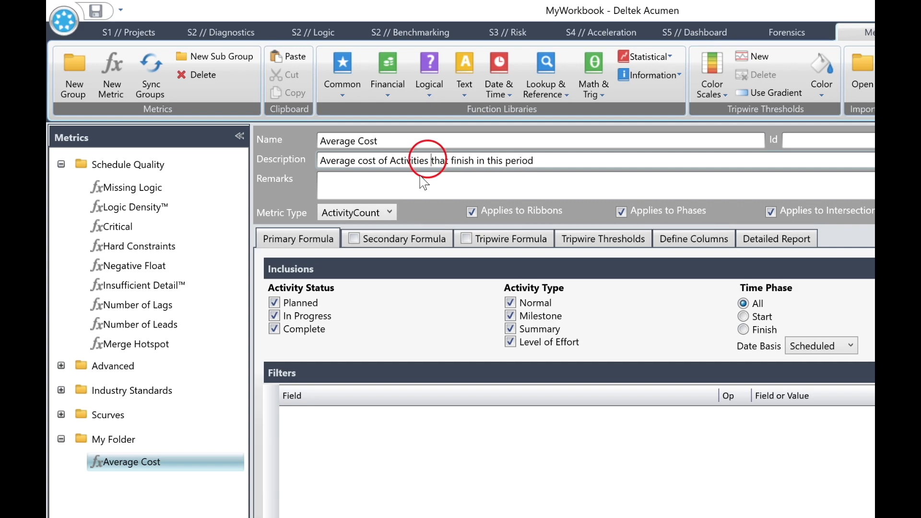
# Enter the metric's remarks: "Includes activities with a status equal to planned, in-progress and completed.".
pyautogui.click(496, 185)
pyautogui.write('Includes activities with')
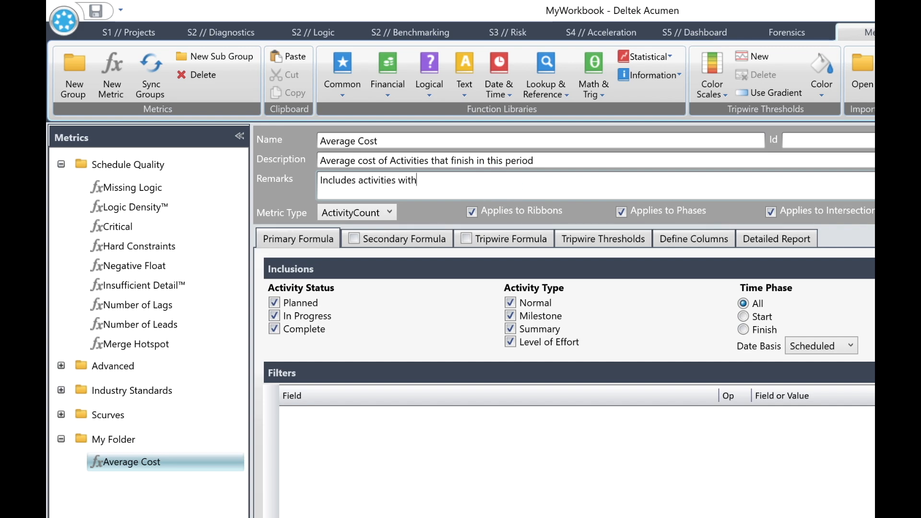
pyautogui.write(' a status equal to planned, in')
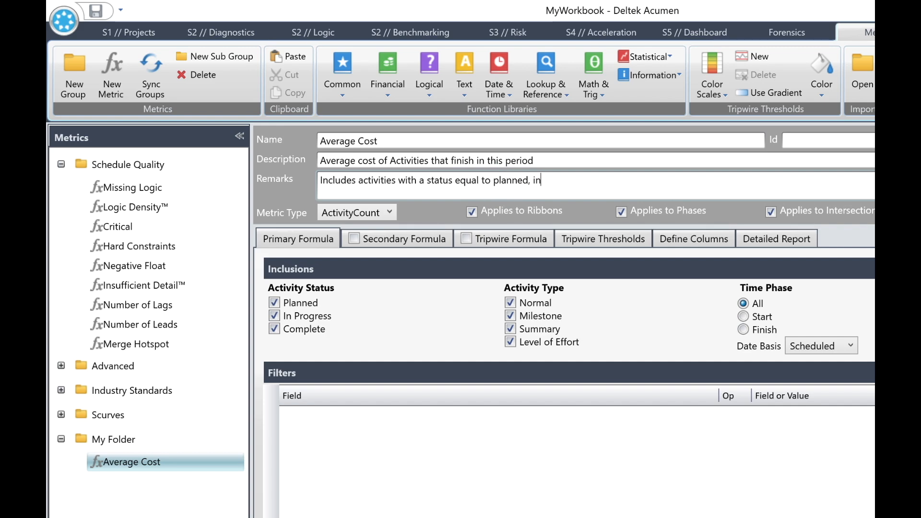
pyautogui.write('-progress and completed. ')
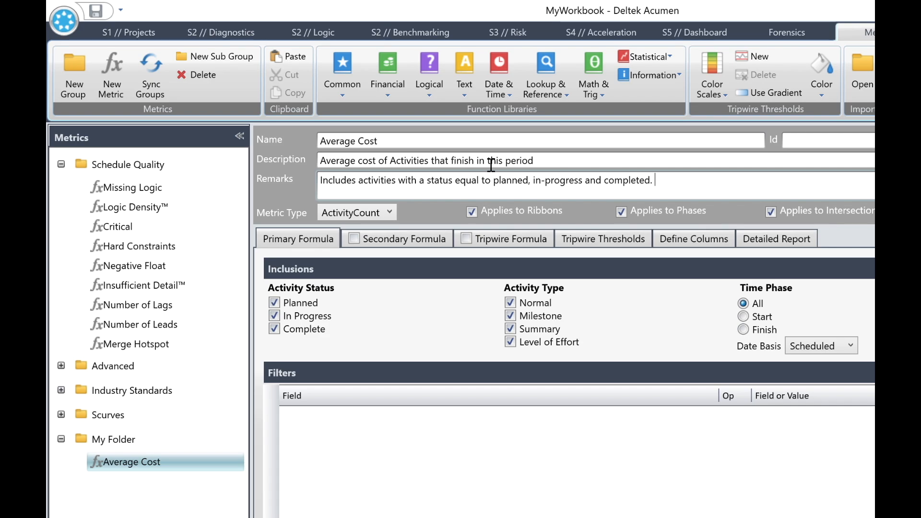
# Append to the remarks: "Includes activity types equal to Normal and Milestone activities that start and finish in this period.".
pyautogui.write('Includes activity types equal to N')
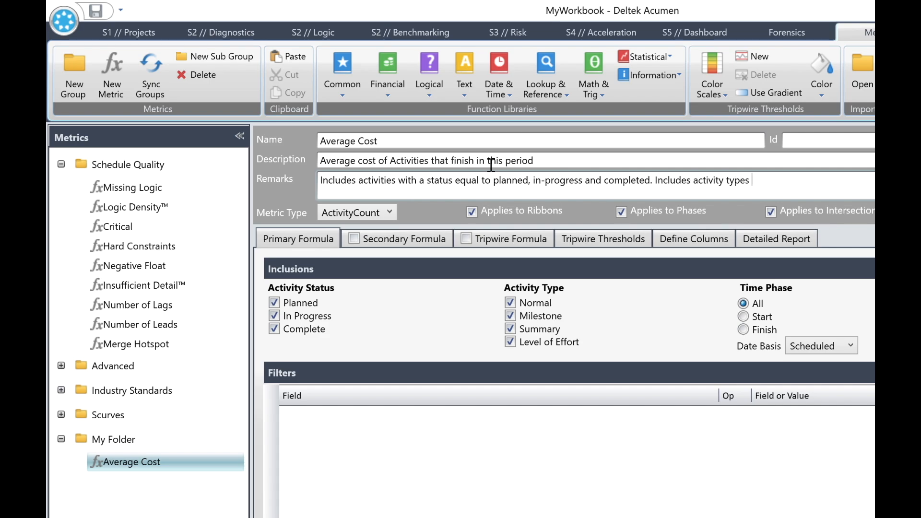
pyautogui.write('ormal and Milestone activi')
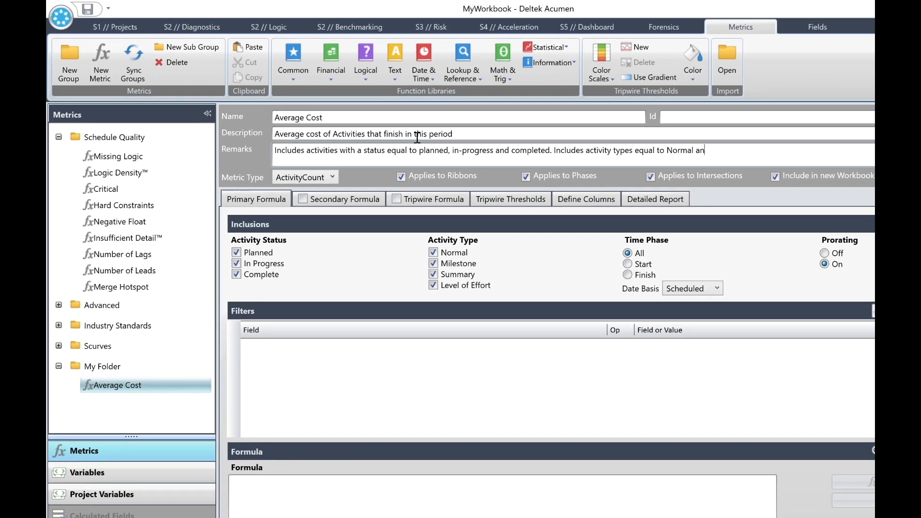
pyautogui.write('ties that start and finish i')
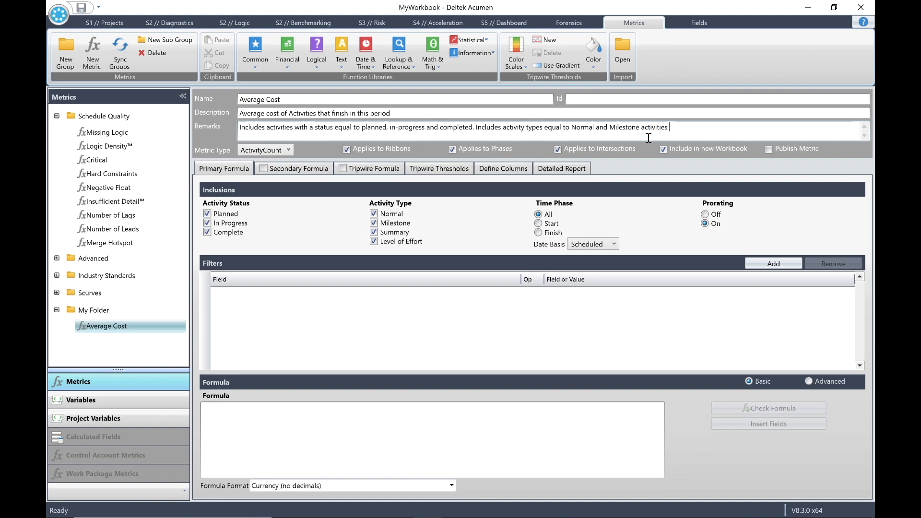
pyautogui.write('n this period.')
pyautogui.click(683, 127)
pyautogui.write('start and')
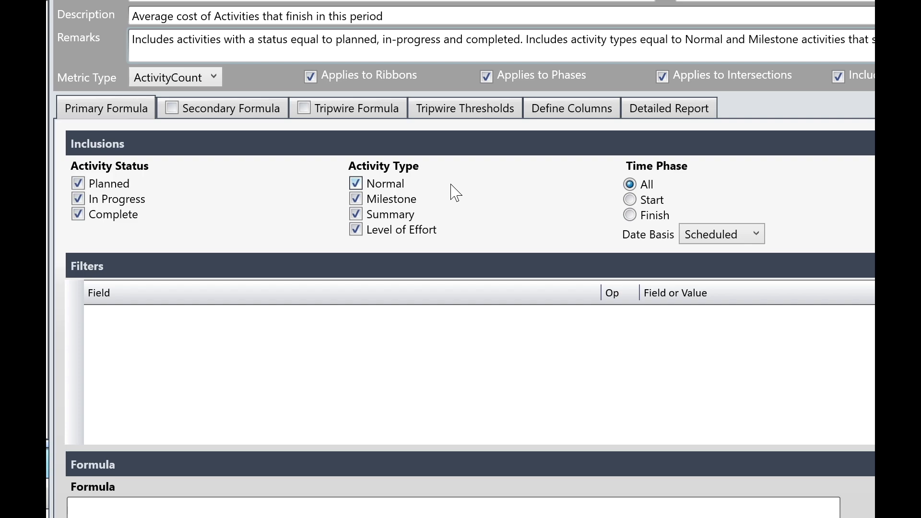
# Exclude Summary and Level of Effort activities from the primary formula and set its time phase to Finish.
pyautogui.click(356, 213)
pyautogui.click(355, 230)
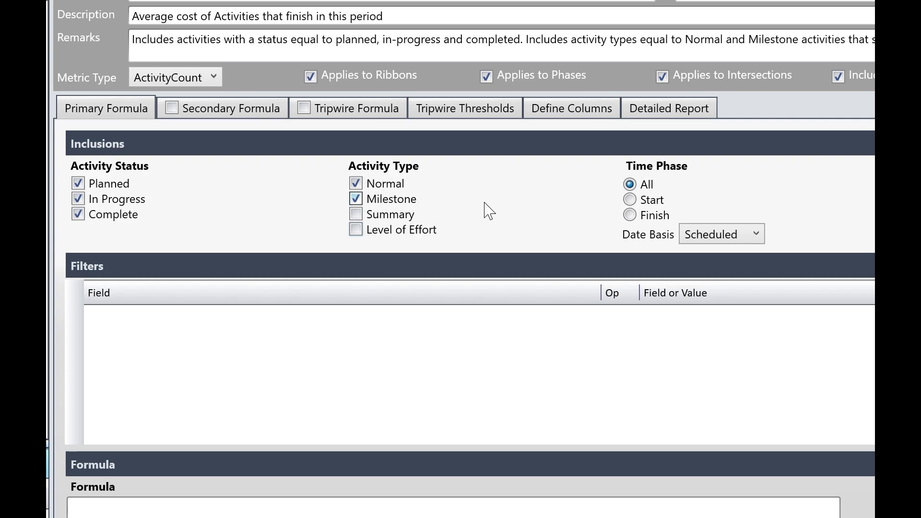
pyautogui.click(630, 213)
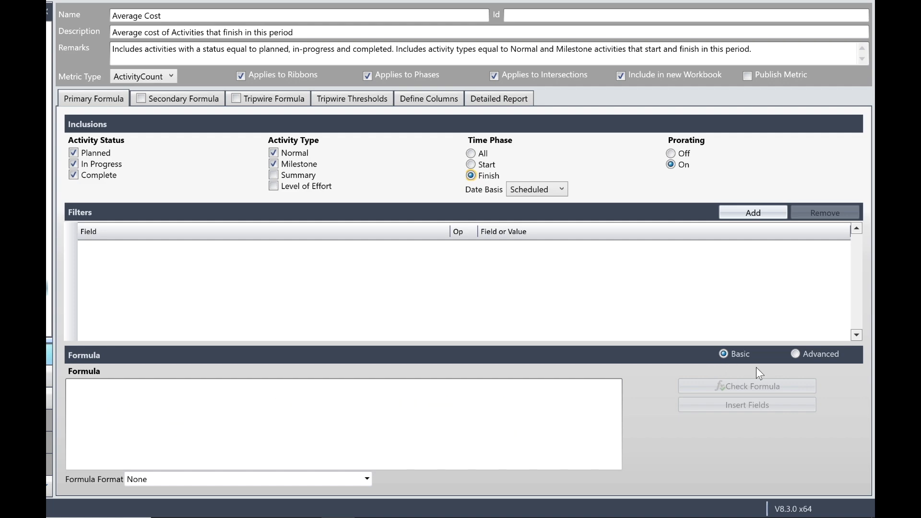
# Build the advanced primary formula AVERAGE(TotalCost) from the AVERAGE function and the standard field Total Cost.
pyautogui.click(795, 354)
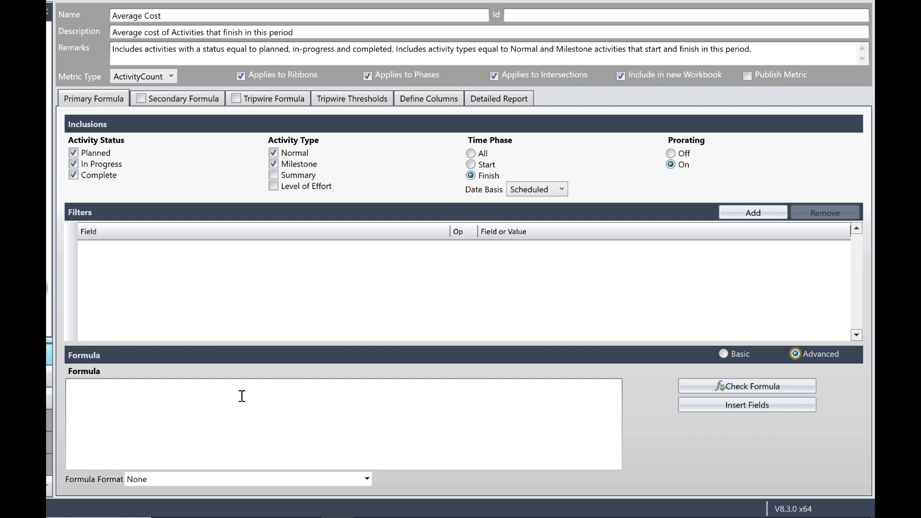
pyautogui.click(75, 395)
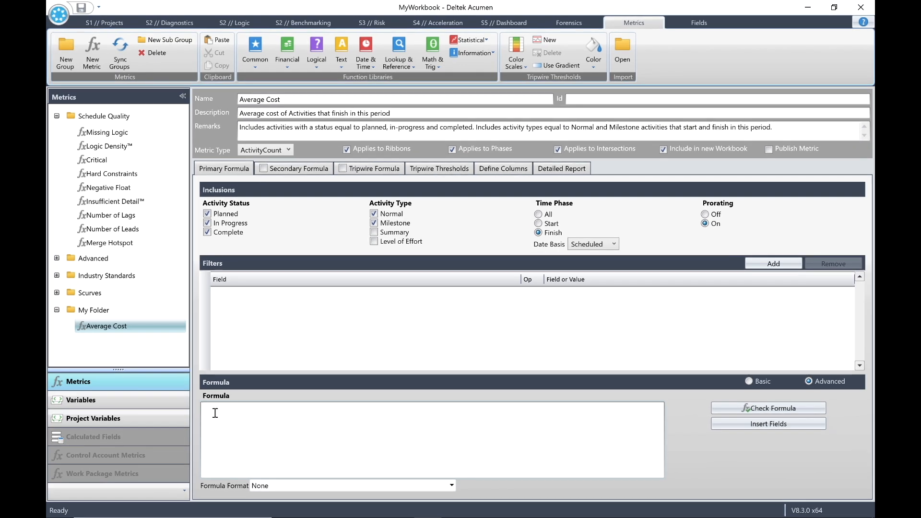
pyautogui.click(254, 62)
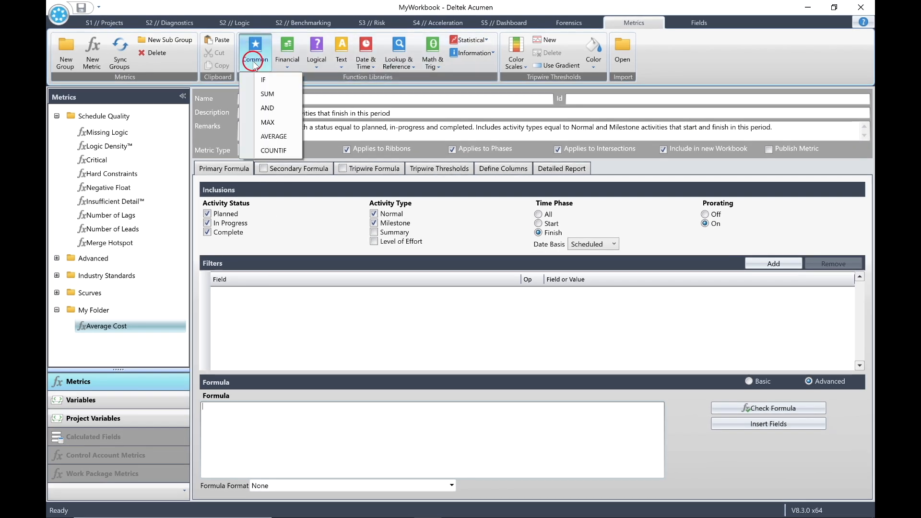
pyautogui.click(273, 137)
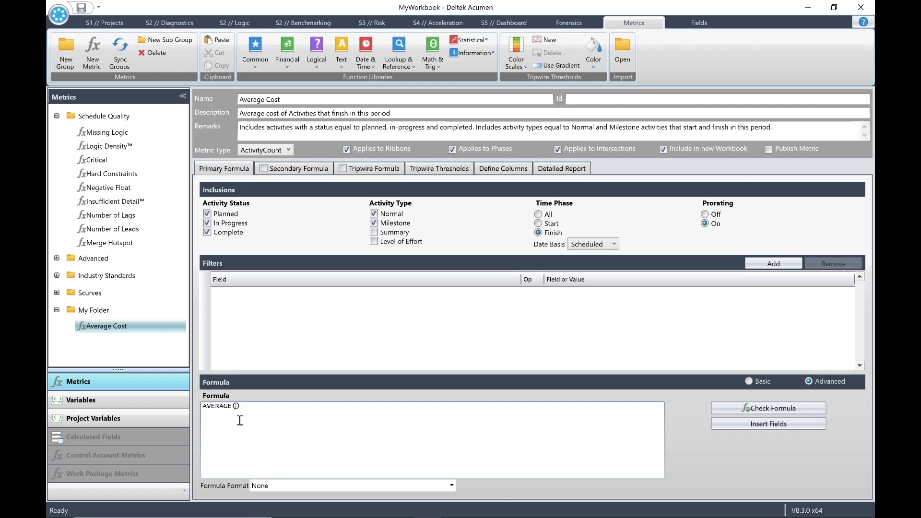
pyautogui.click(778, 423)
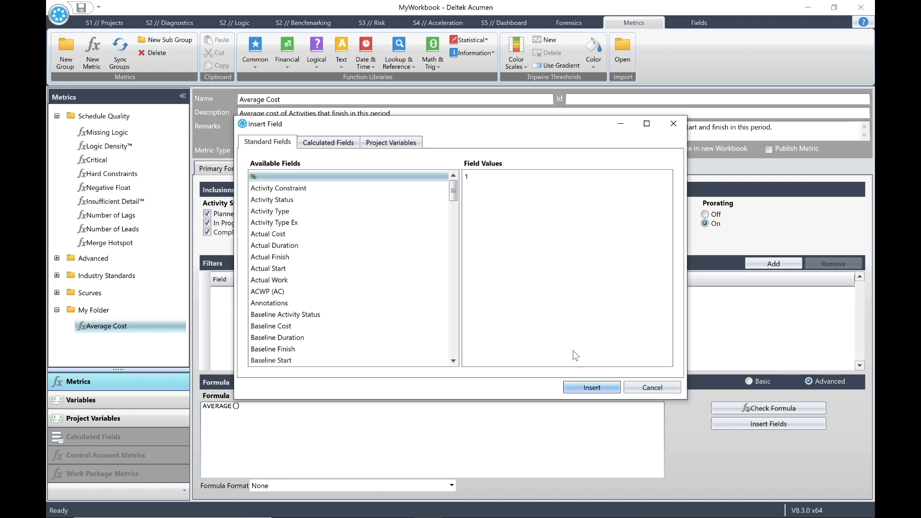
pyautogui.click(451, 190)
pyautogui.moveTo(451, 198); pyautogui.dragTo(445, 336)
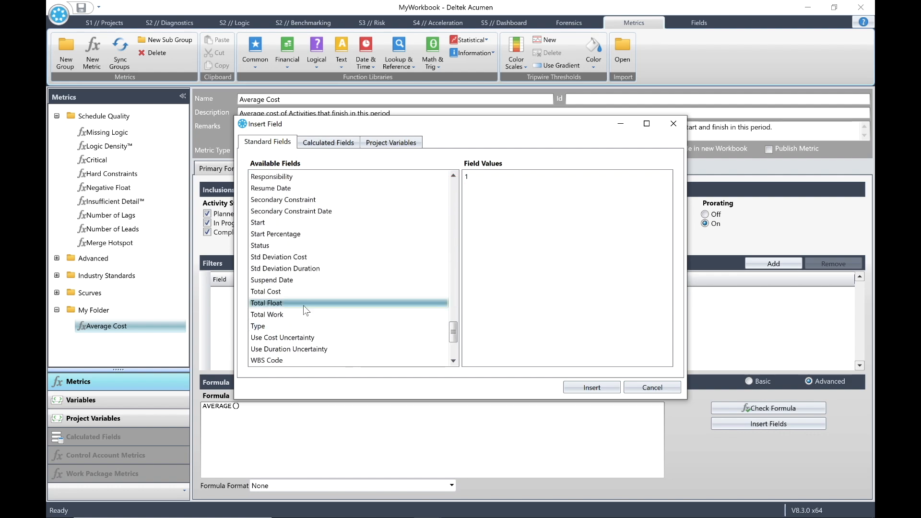
pyautogui.click(303, 292)
pyautogui.click(583, 388)
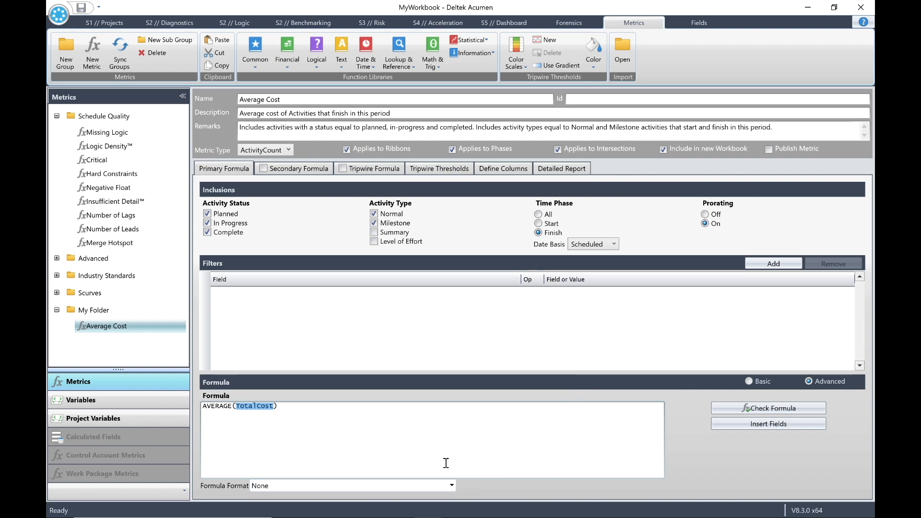
# Set the formula format to Currency (no decimals) and check the formula's syntax.
pyautogui.click(451, 486)
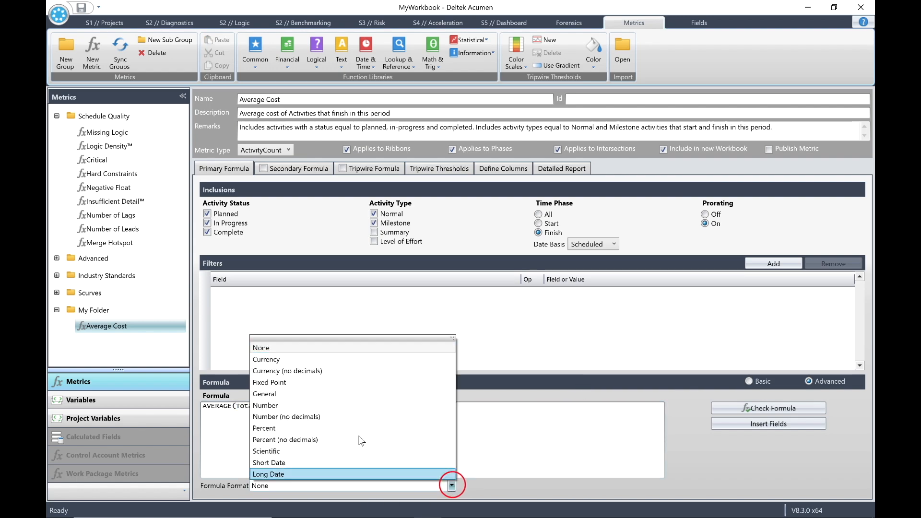
pyautogui.click(328, 371)
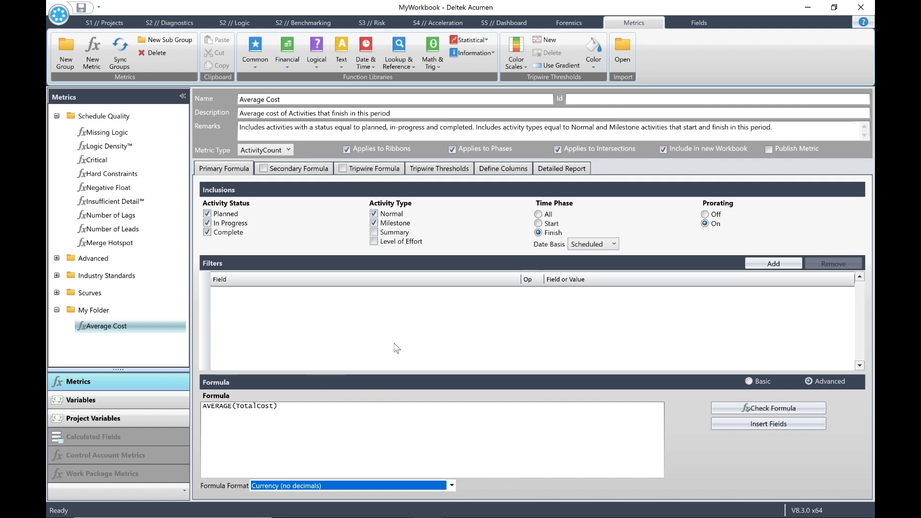
pyautogui.click(749, 407)
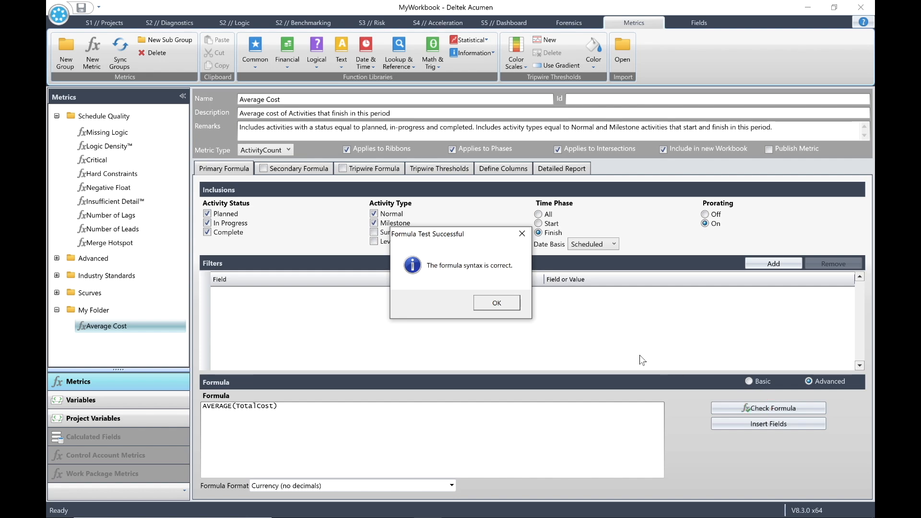
# Add the Average Cost metric to all analyzers in Diagnostics, then calculate the metrics and widen the Ribbon Analyzer.
pyautogui.click(497, 302)
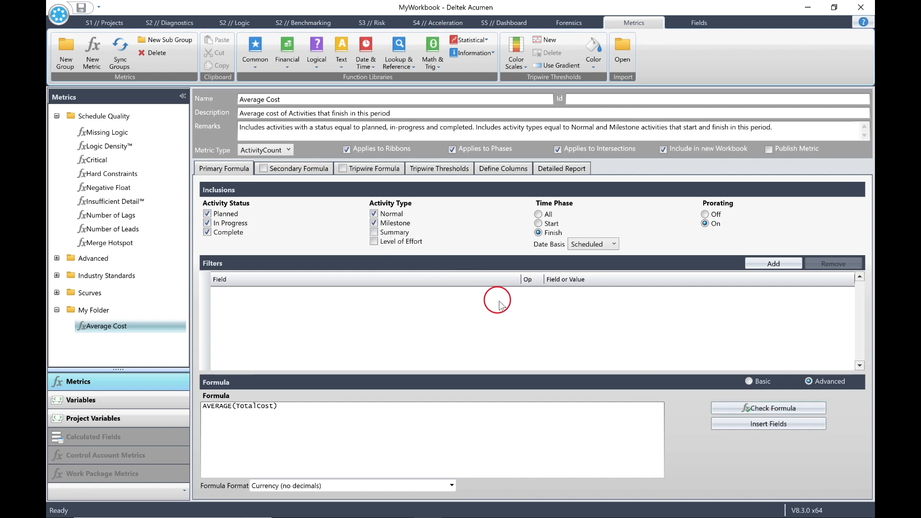
pyautogui.click(158, 23)
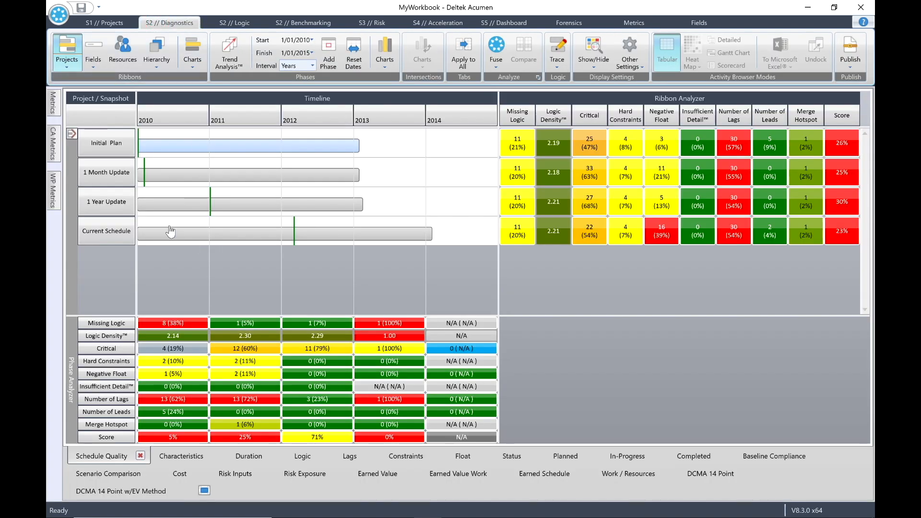
pyautogui.click(54, 102)
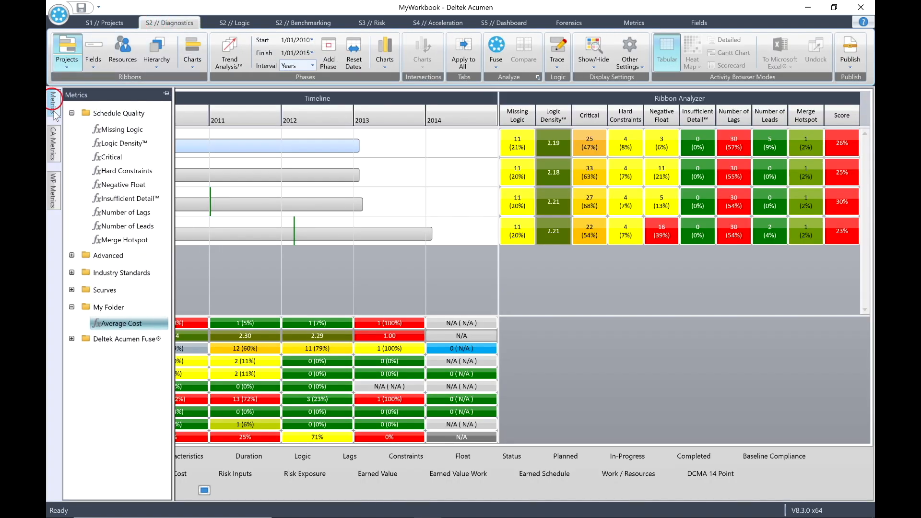
pyautogui.rightClick(105, 324)
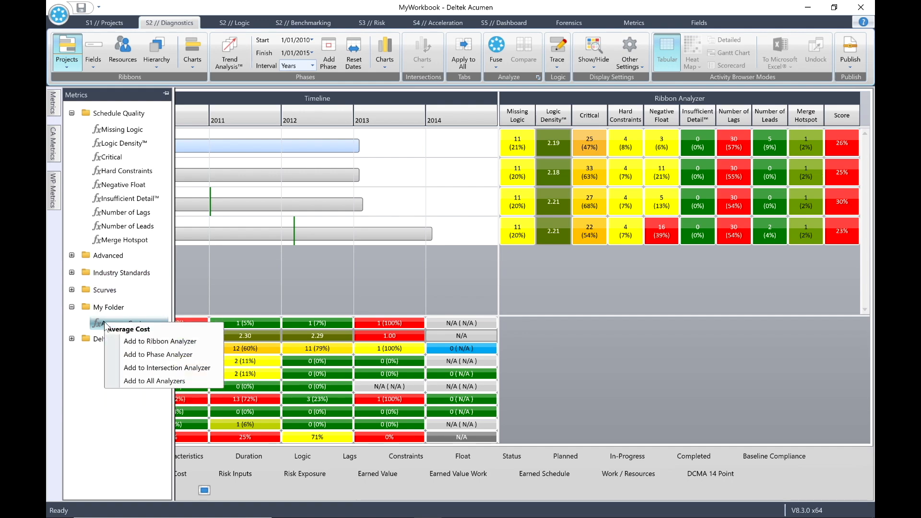
pyautogui.click(152, 381)
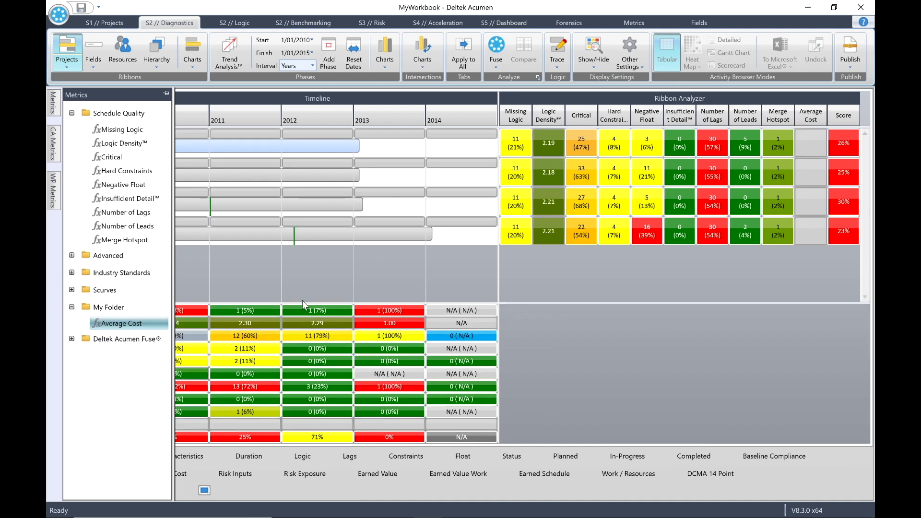
pyautogui.click(497, 45)
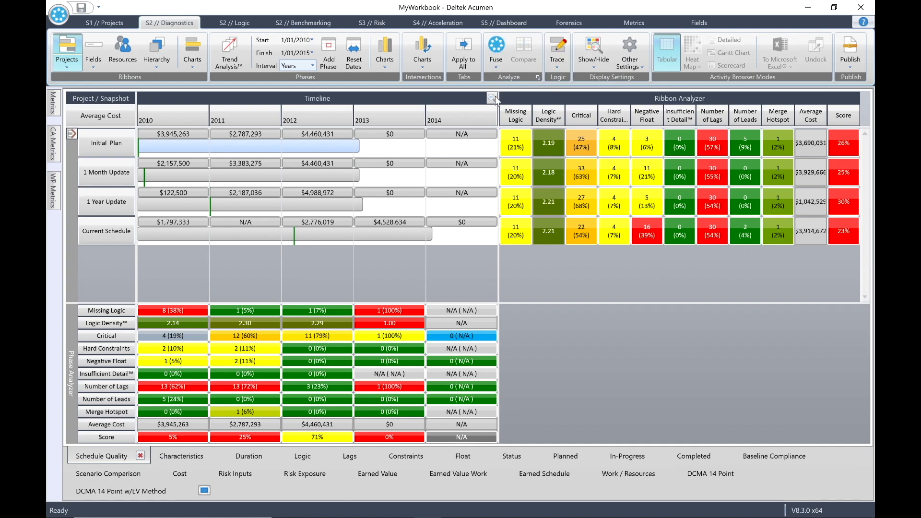
pyautogui.moveTo(497, 96); pyautogui.dragTo(467, 97)
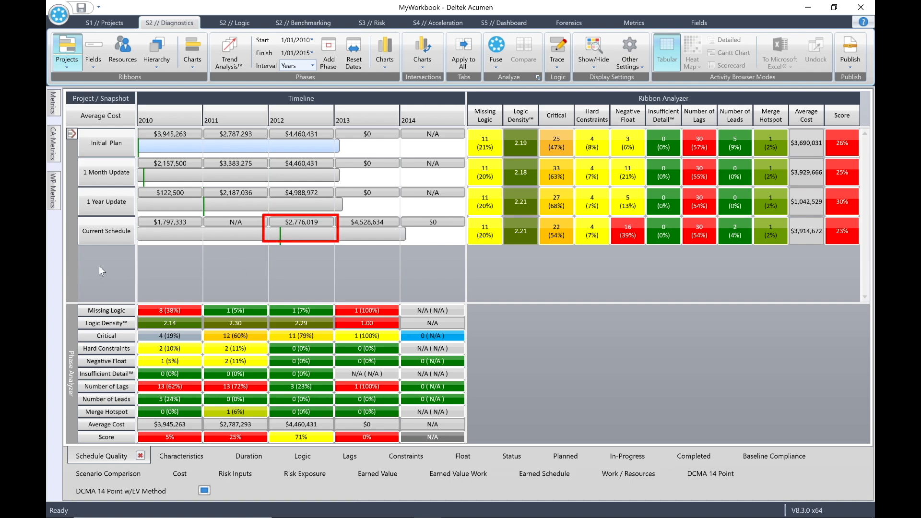
# Drill into the Current Schedule project and calculate its metrics with the ribbons grouped by the CAM field.
pyautogui.click(103, 231)
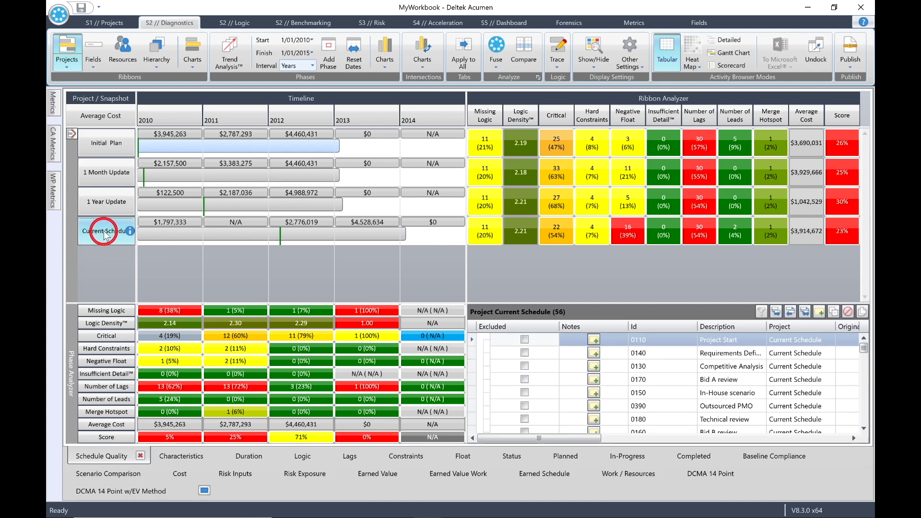
pyautogui.doubleClick(104, 231)
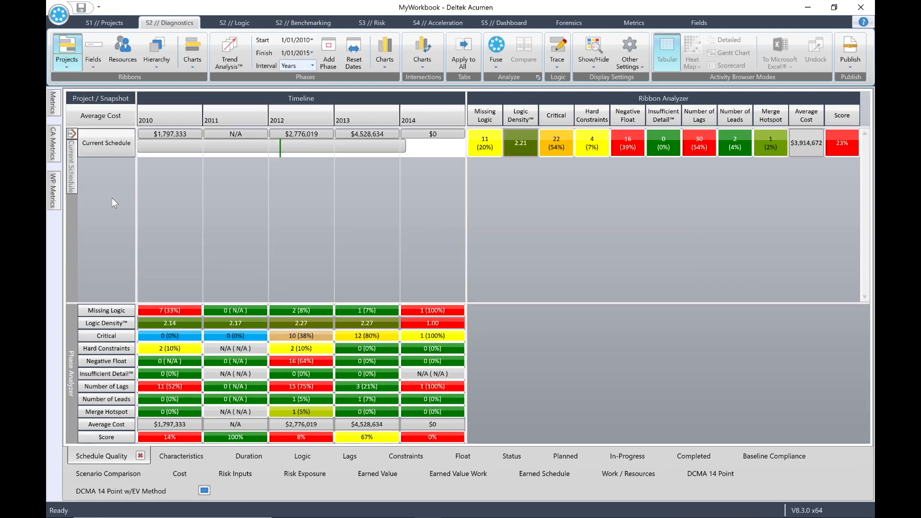
pyautogui.click(93, 65)
pyautogui.moveTo(139, 79)
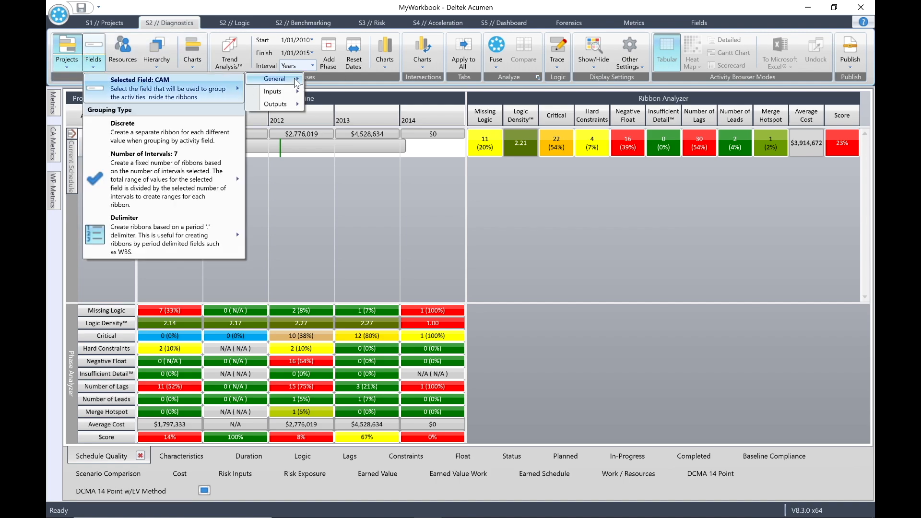
pyautogui.moveTo(276, 78)
pyautogui.click(350, 113)
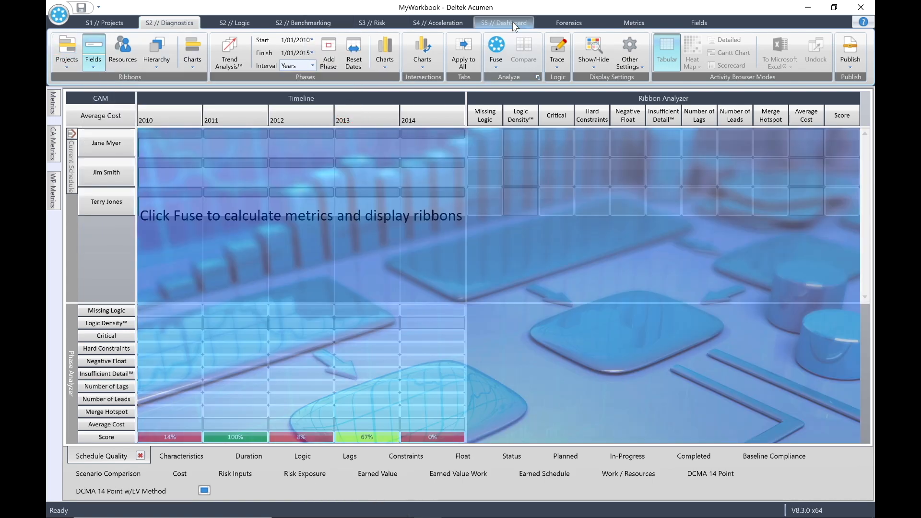
pyautogui.click(496, 50)
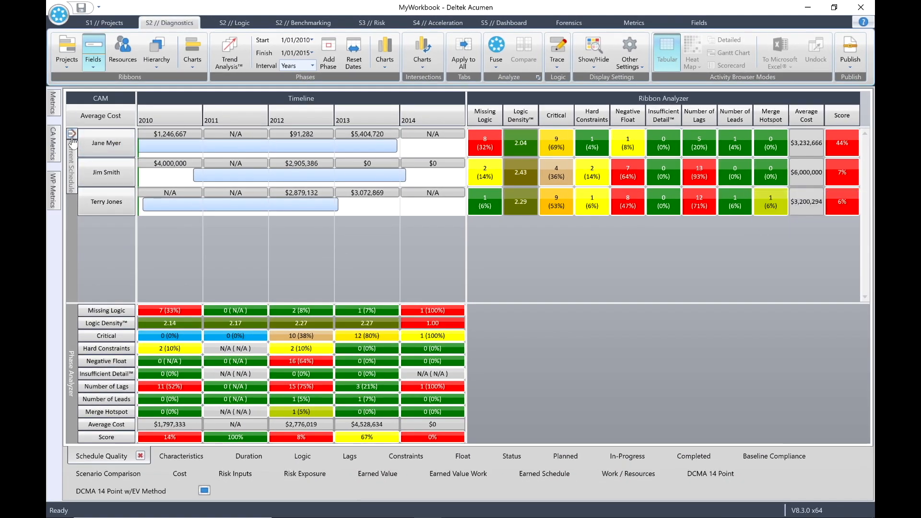
# Leave the Current Schedule drill-down and group the Diagnostics ribbons by project again.
pyautogui.click(73, 133)
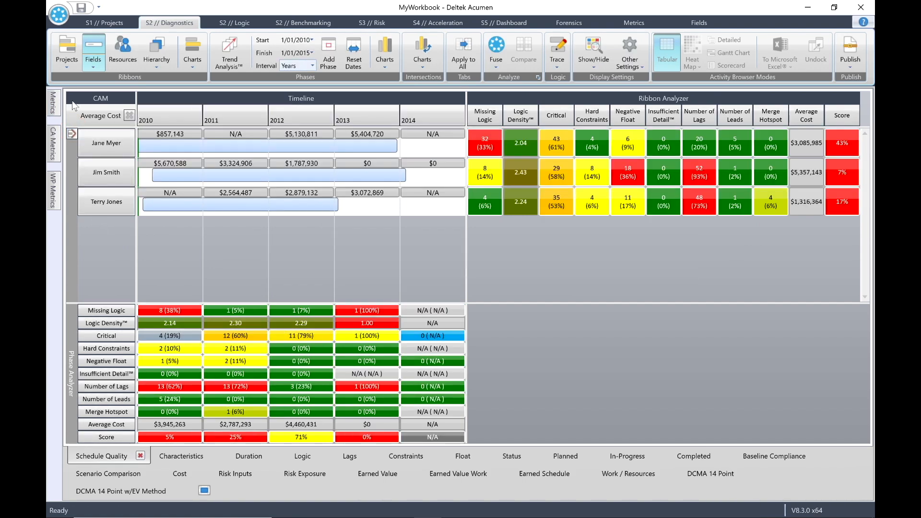
pyautogui.click(66, 48)
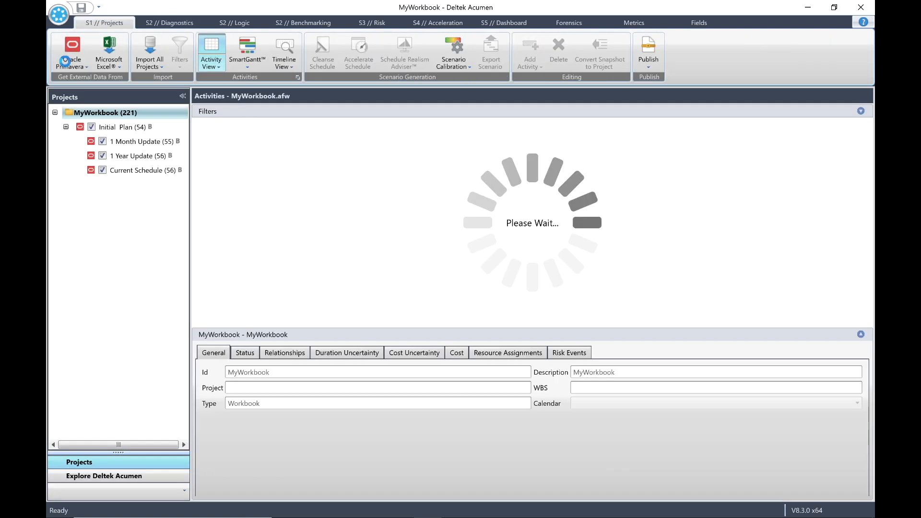
pyautogui.click(171, 21)
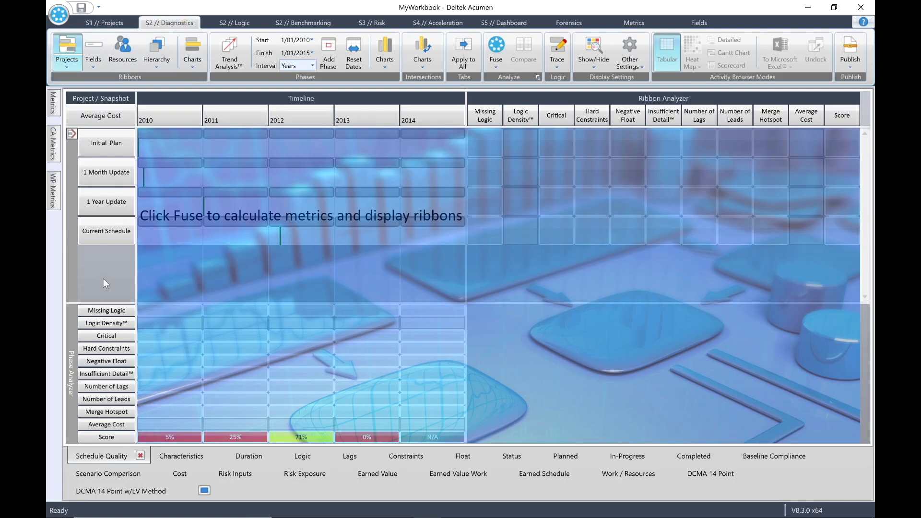
# Enable the secondary formula of the Average Cost metric and copy its inclusions from the primary formula.
pyautogui.click(632, 22)
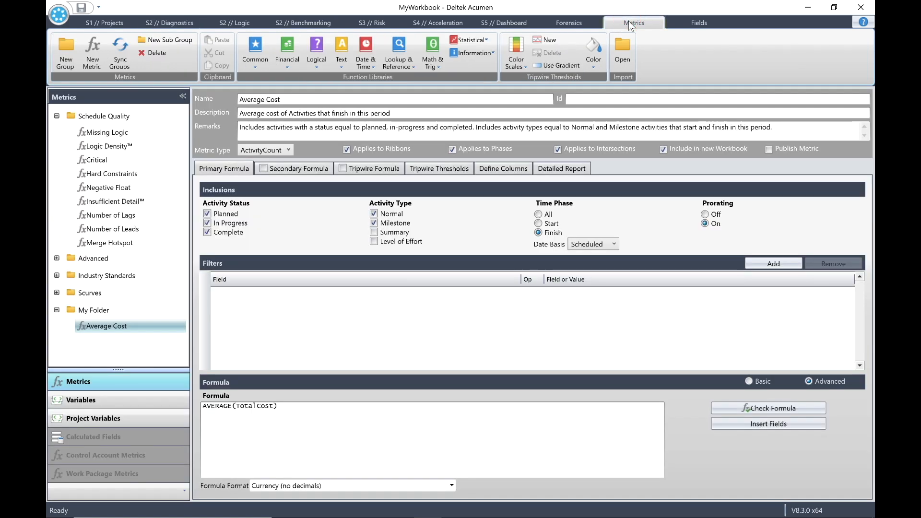
pyautogui.click(105, 327)
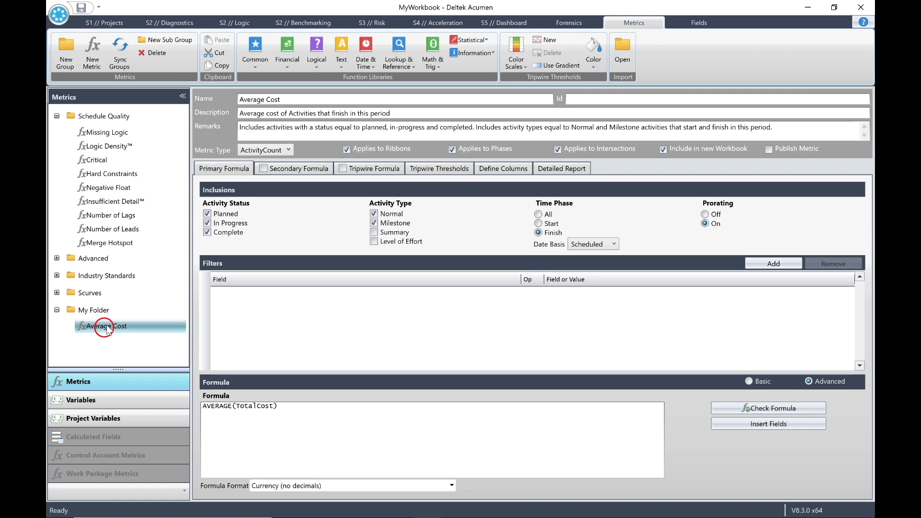
pyautogui.click(277, 168)
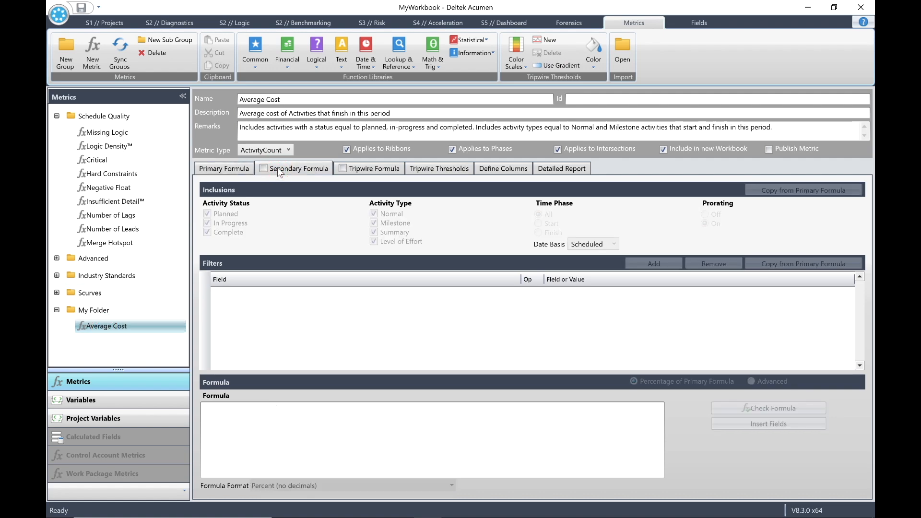
pyautogui.click(264, 168)
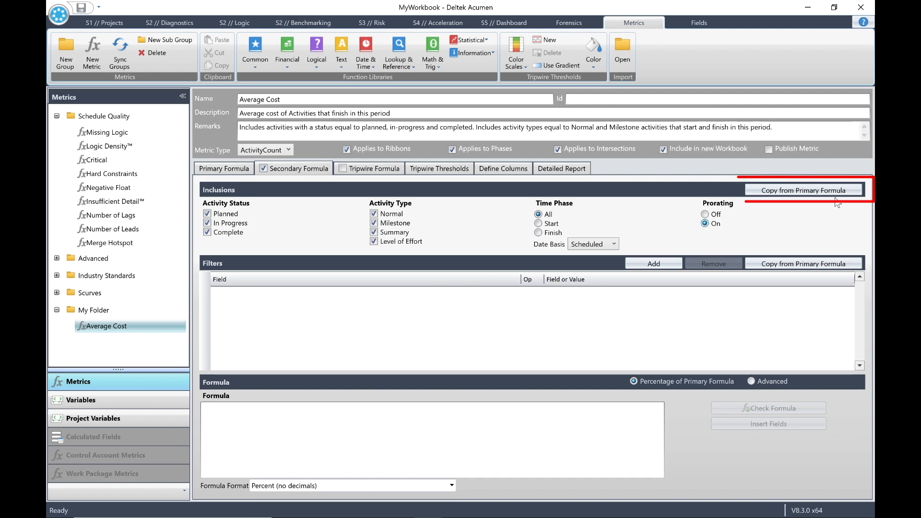
pyautogui.click(813, 191)
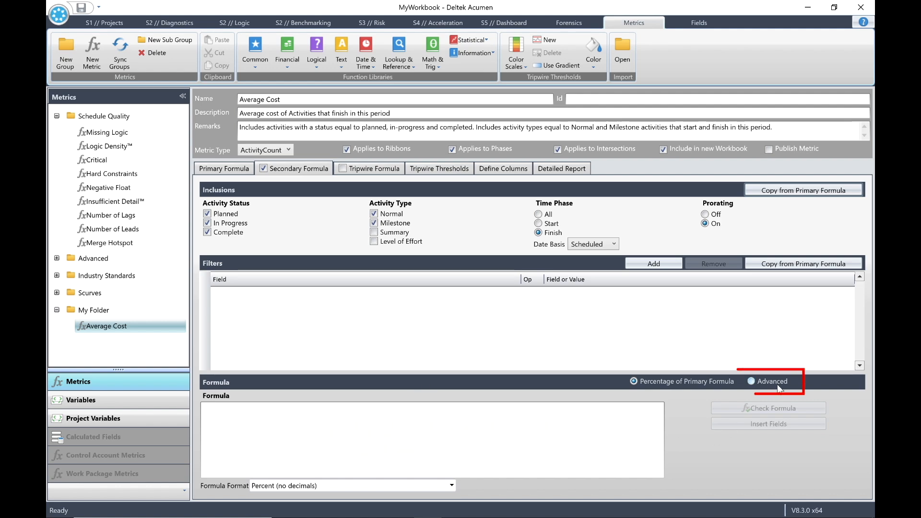
# Make the secondary formula advanced and copy AVERAGE(TotalCost) into it from the primary formula.
pyautogui.click(751, 380)
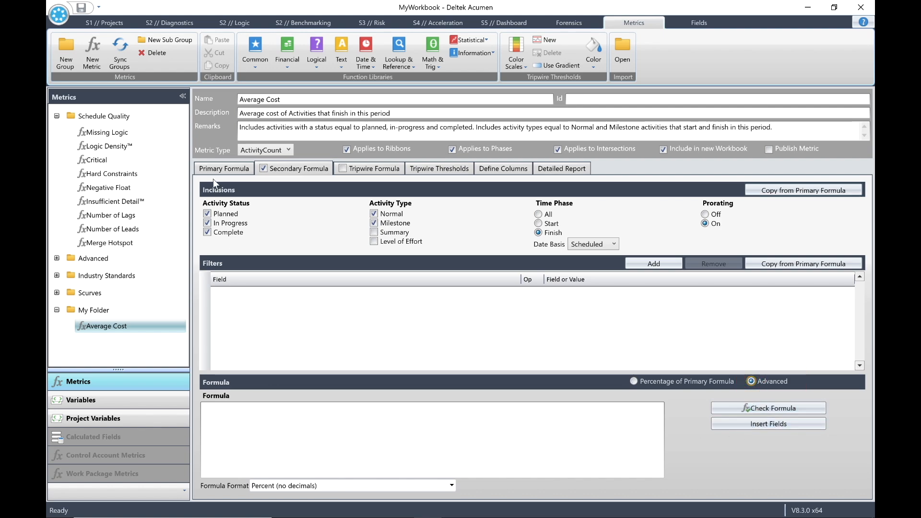
pyautogui.click(207, 167)
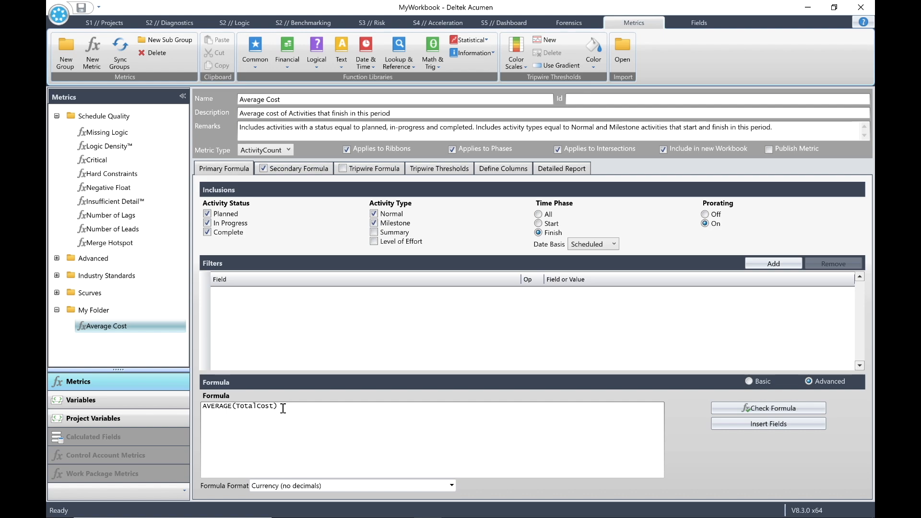
pyautogui.moveTo(283, 407); pyautogui.dragTo(169, 403)
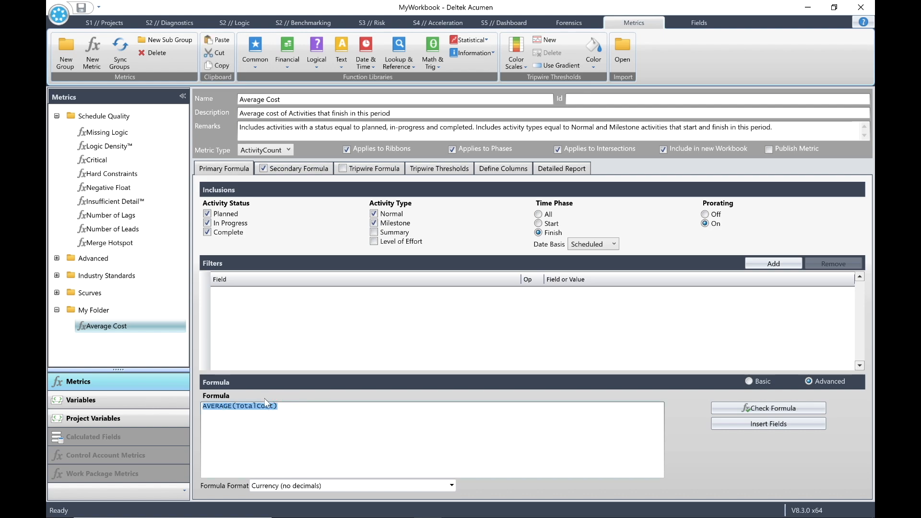
pyautogui.rightClick(263, 404)
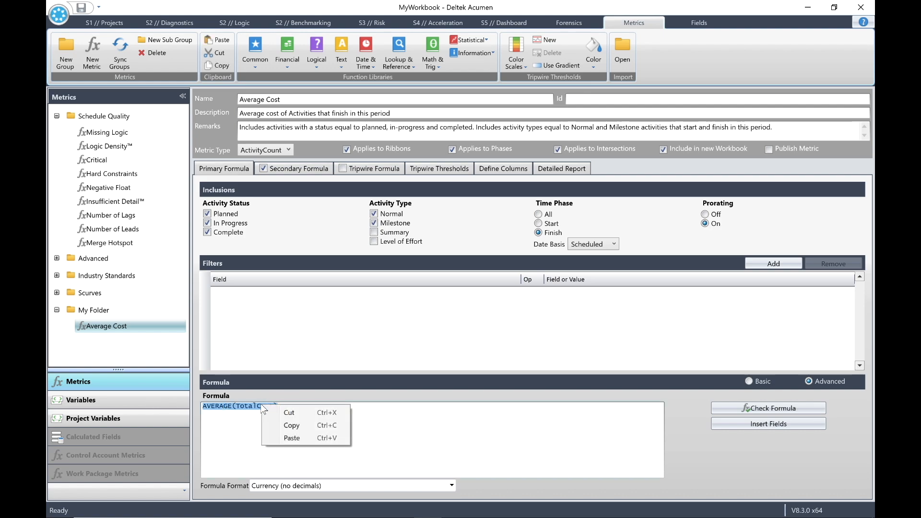
pyautogui.click(296, 429)
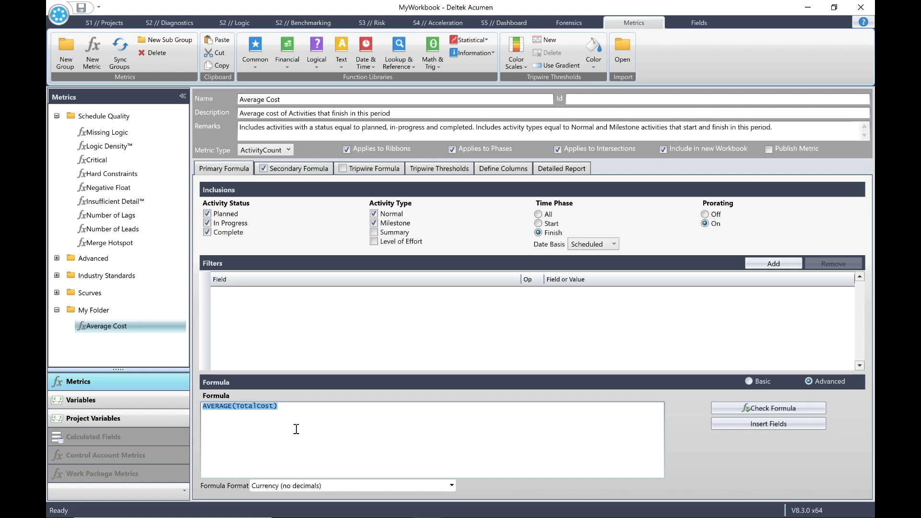
pyautogui.click(288, 167)
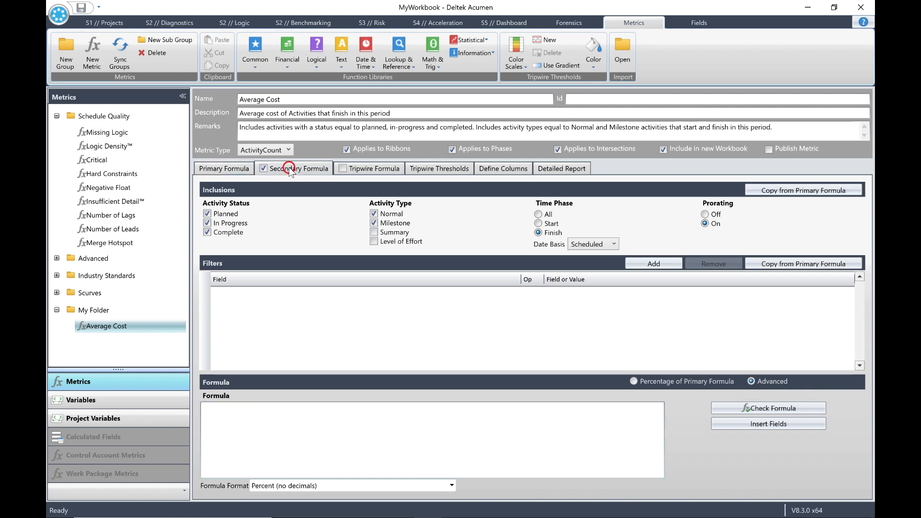
pyautogui.rightClick(234, 410)
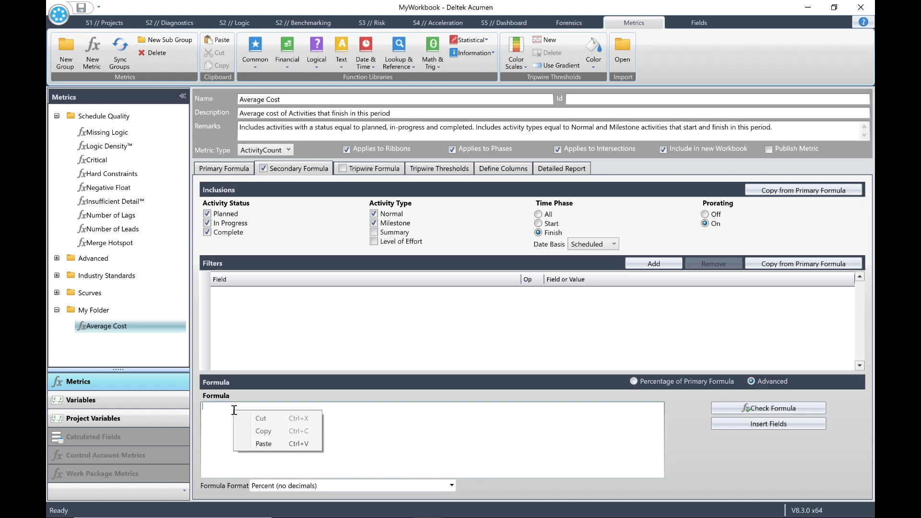
pyautogui.click(265, 442)
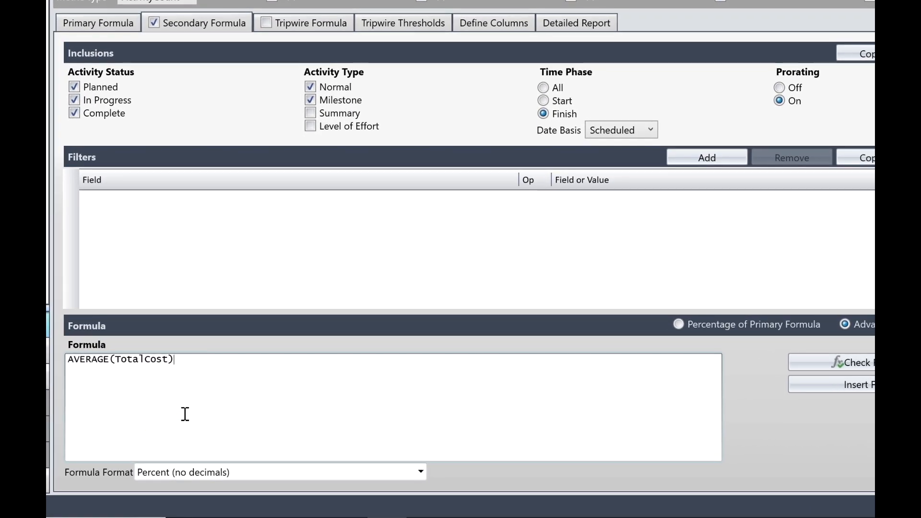
# Divide the secondary formula by the standard field Workbook.RemainingCost and check the formula's syntax.
pyautogui.click(176, 360)
pyautogui.write('/')
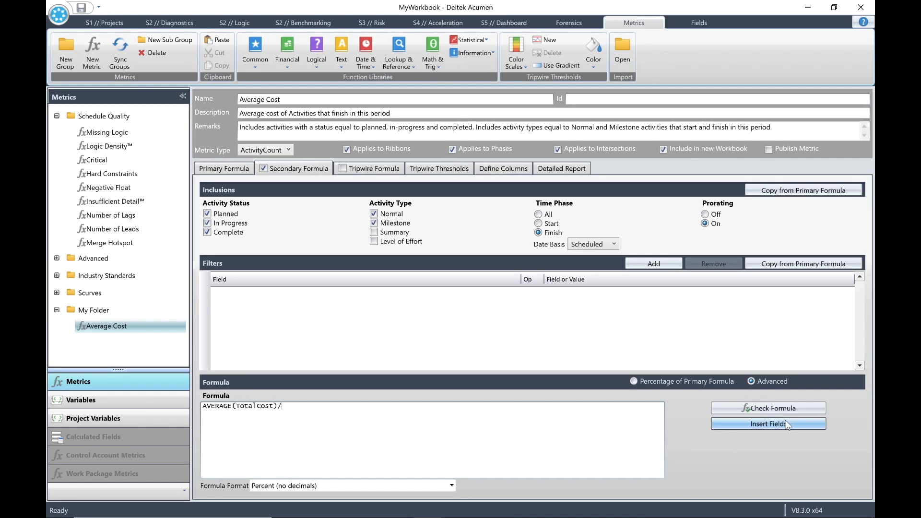
pyautogui.click(786, 424)
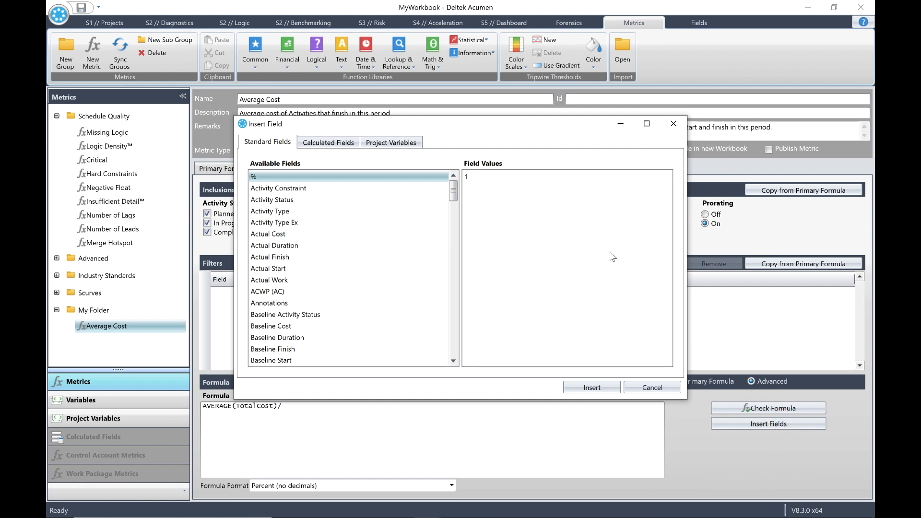
pyautogui.moveTo(453, 188); pyautogui.dragTo(454, 353)
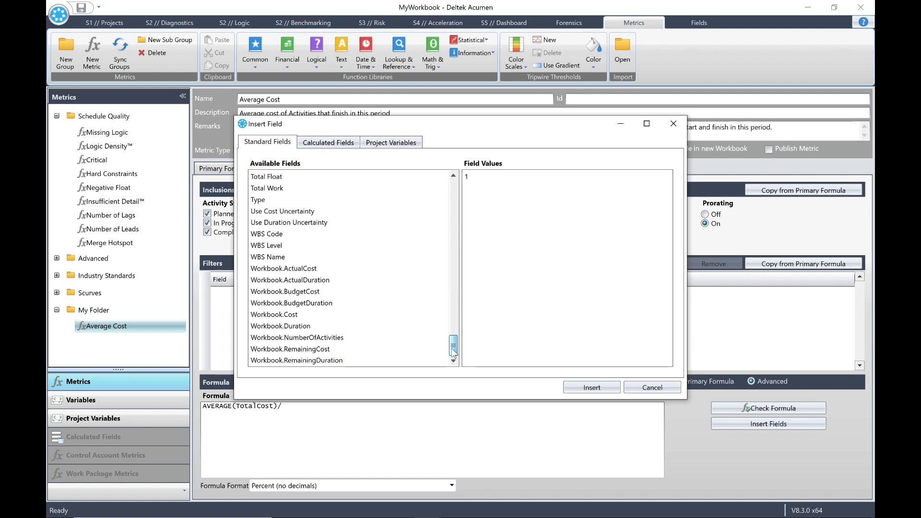
pyautogui.click(320, 348)
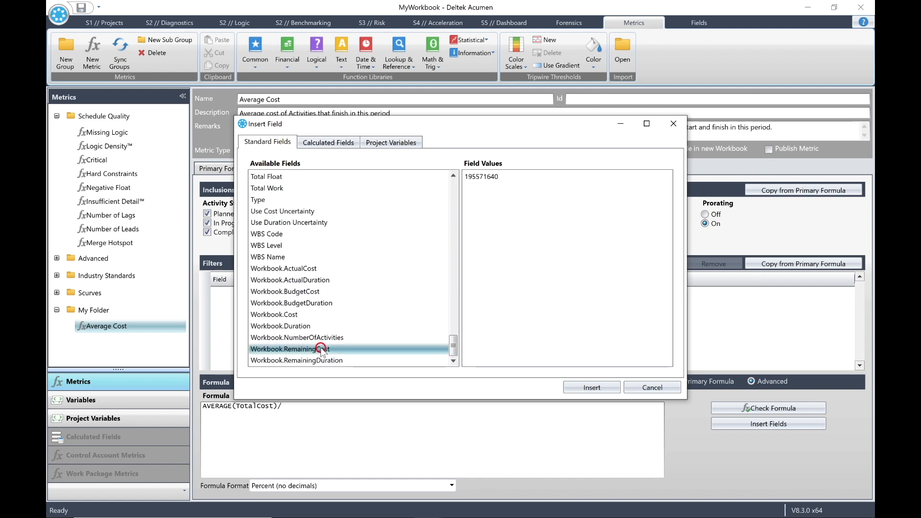
pyautogui.click(591, 387)
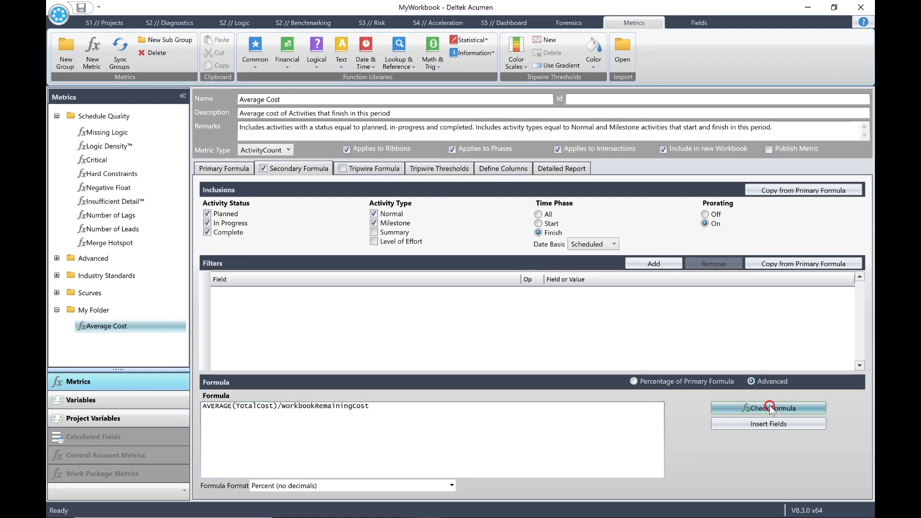
pyautogui.click(789, 401)
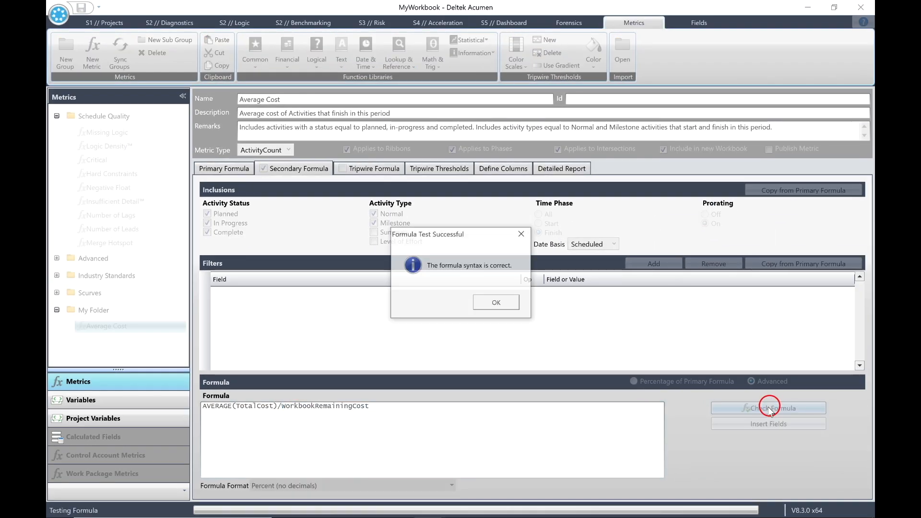
pyautogui.click(495, 303)
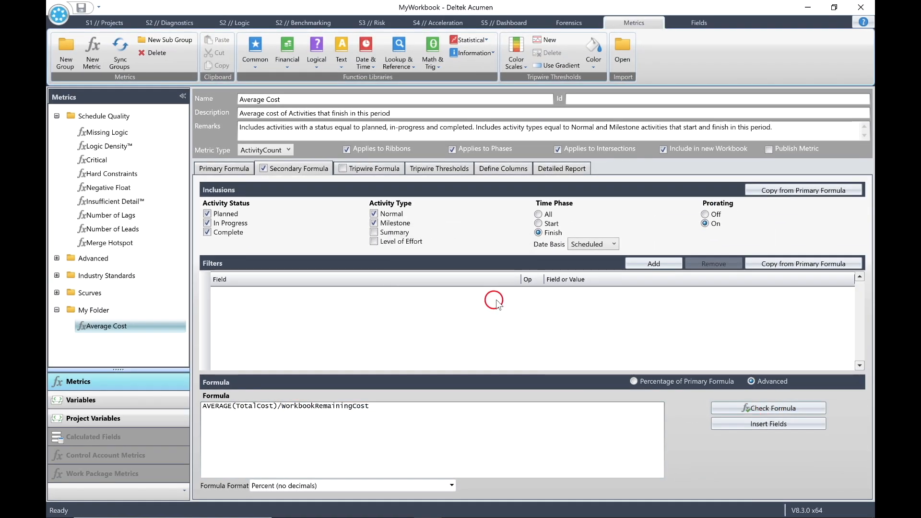
# Recalculate the project ribbons in Diagnostics with Fuse and drill down into the Current Schedule.
pyautogui.click(165, 22)
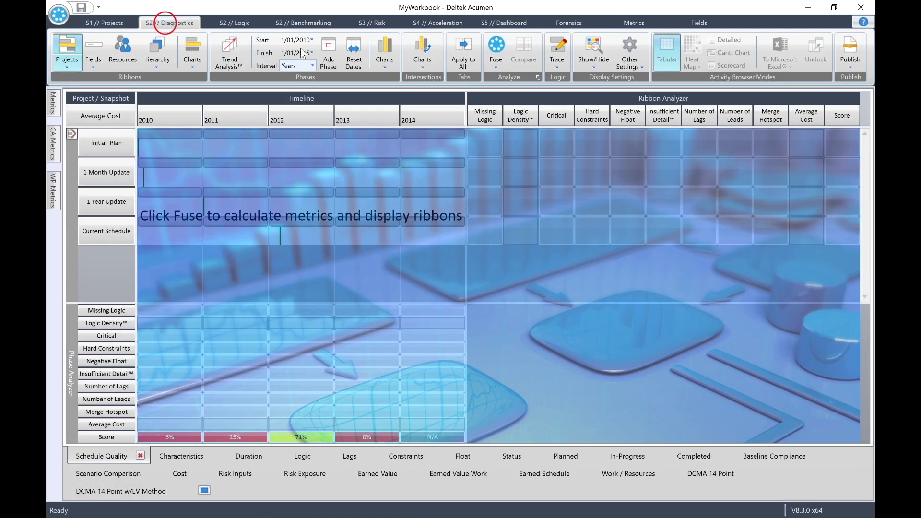
pyautogui.click(493, 45)
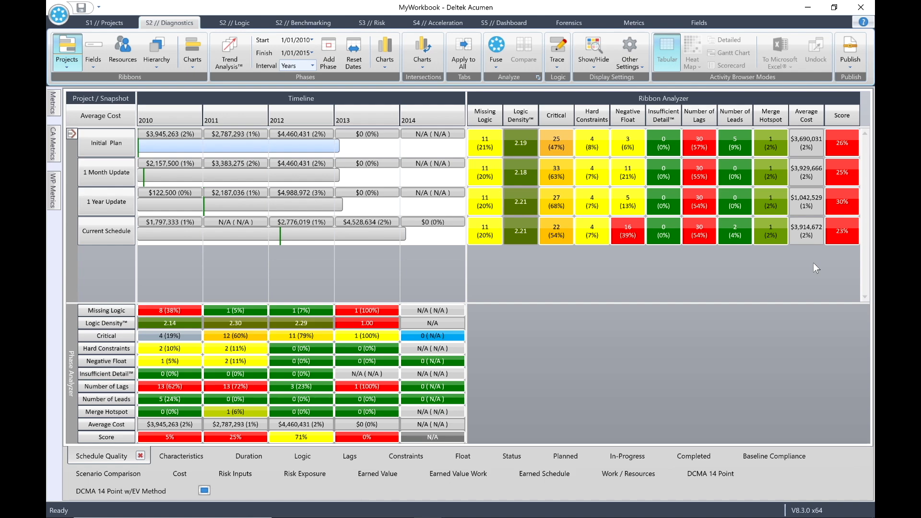
pyautogui.click(107, 230)
pyautogui.doubleClick(108, 232)
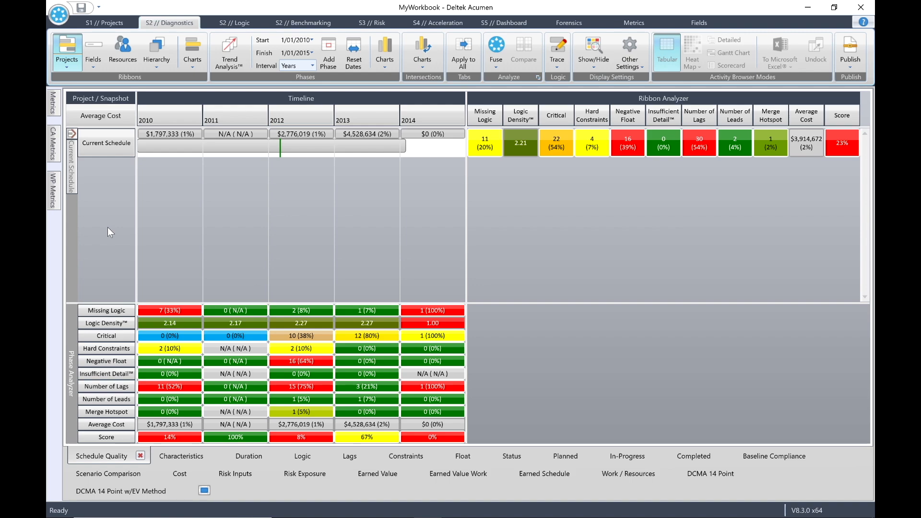
# Group the Current Schedule ribbons by the CAM field and recalculate them with Fuse to examine Average Cost per CAM.
pyautogui.click(93, 46)
pyautogui.click(502, 42)
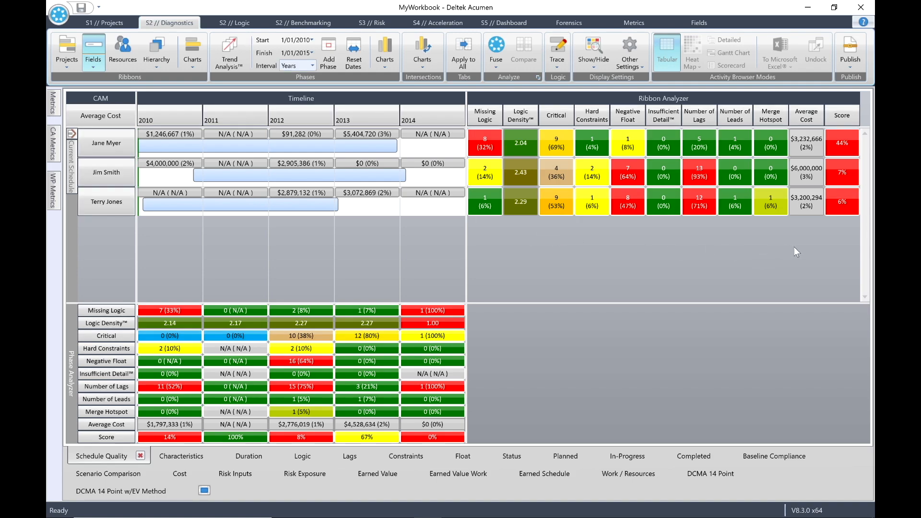
pyautogui.click(807, 184)
# Enable the tripwire formula of the Average Cost metric and copy its inclusions from the primary formula.
pyautogui.click(628, 22)
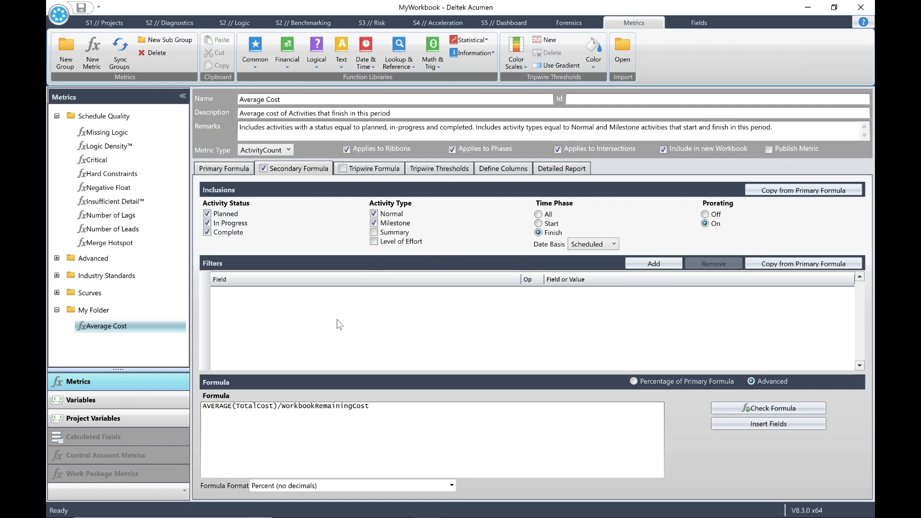
pyautogui.click(136, 326)
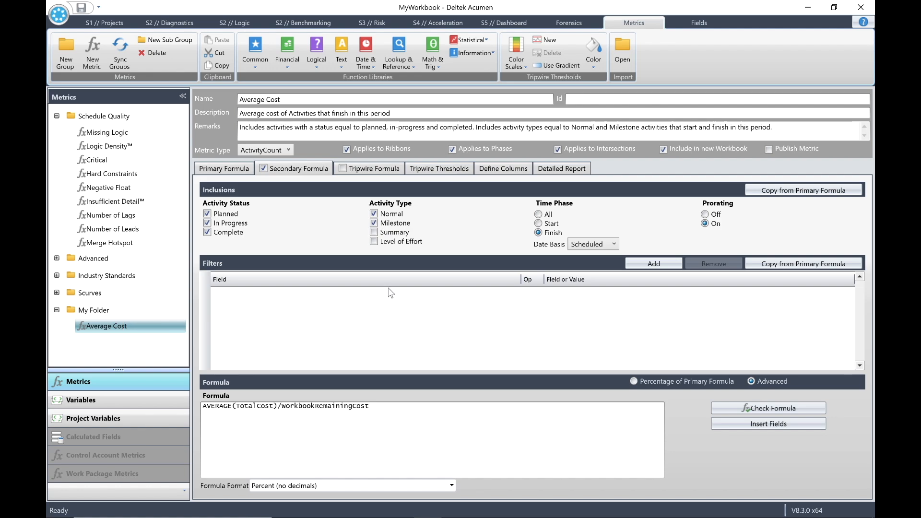
pyautogui.click(374, 165)
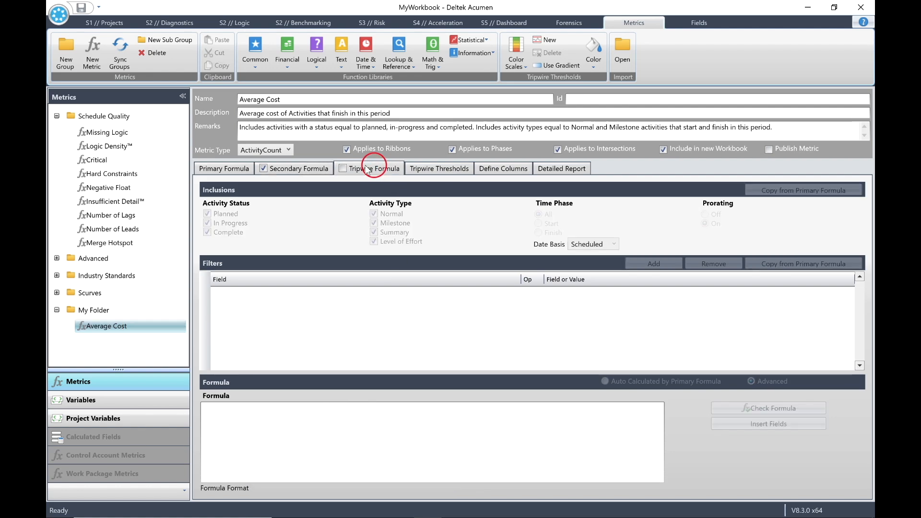
pyautogui.click(343, 168)
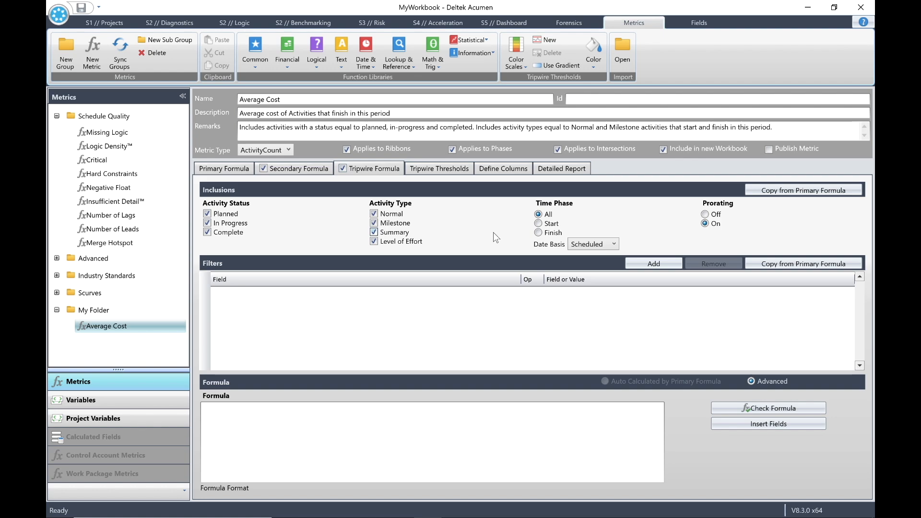
pyautogui.click(798, 190)
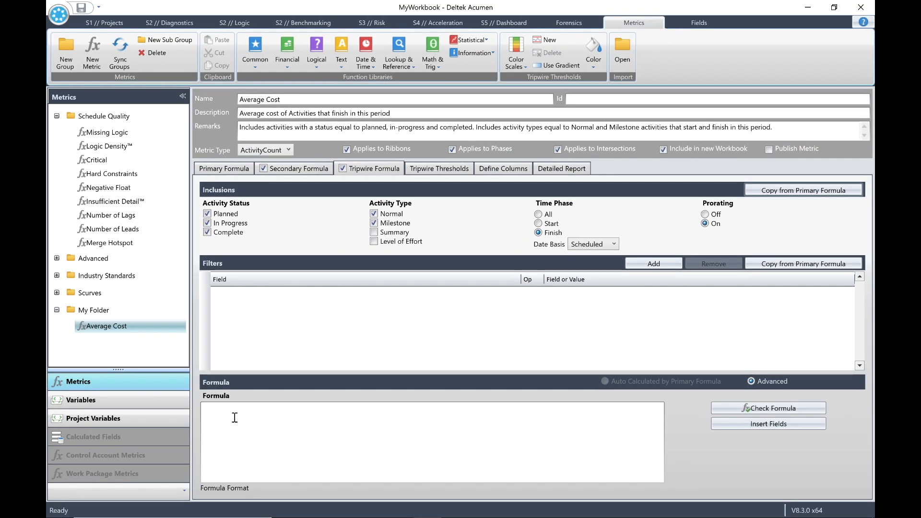
# Enter AND(TotalCost>AVERAGE(TotalCost)) as the tripwire formula and check its syntax.
pyautogui.click(234, 417)
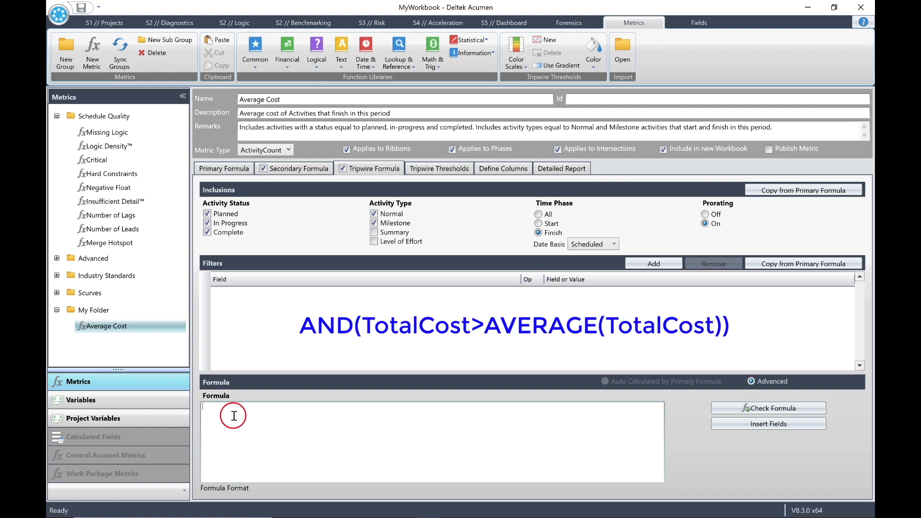
pyautogui.write('AND(Tot')
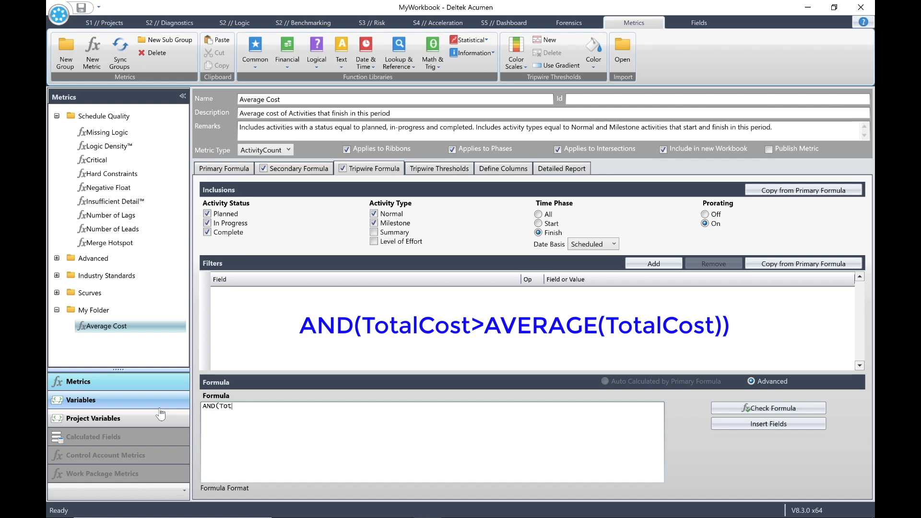
pyautogui.write('alCost>AVERAGE(To')
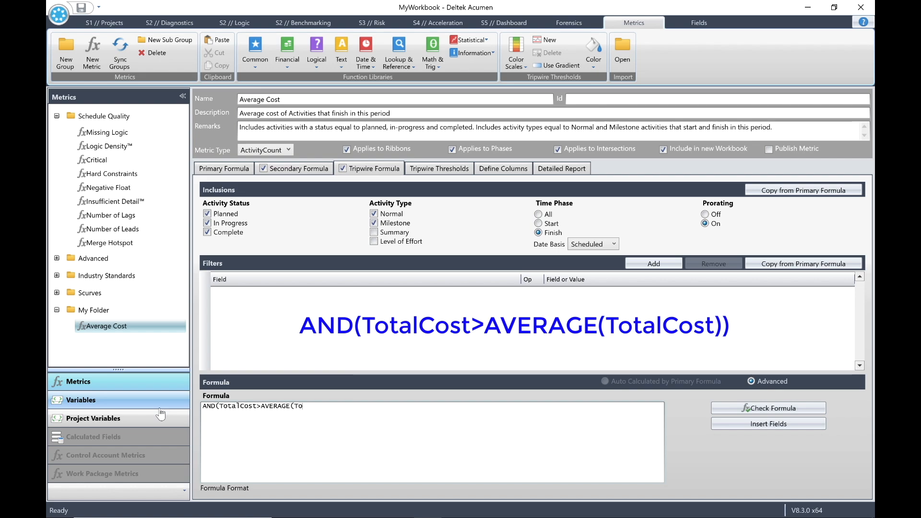
pyautogui.write('talCost)')
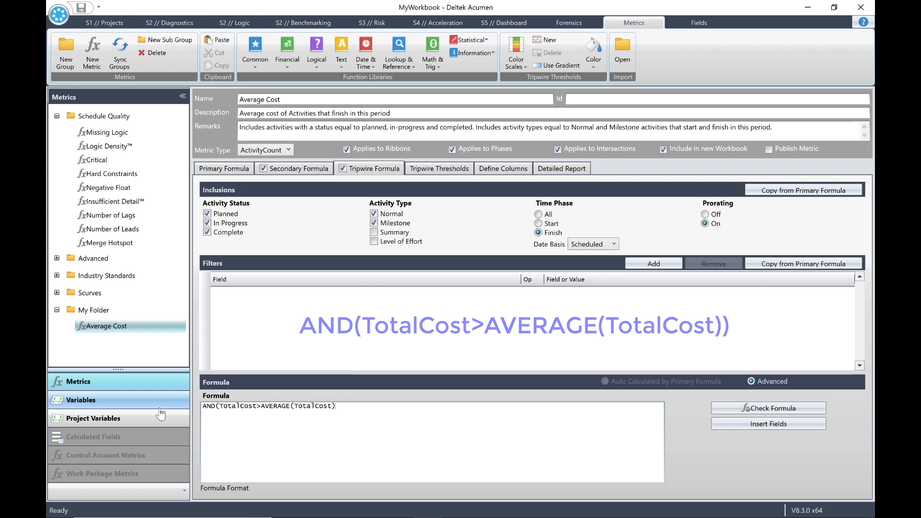
pyautogui.write(')')
pyautogui.click(769, 406)
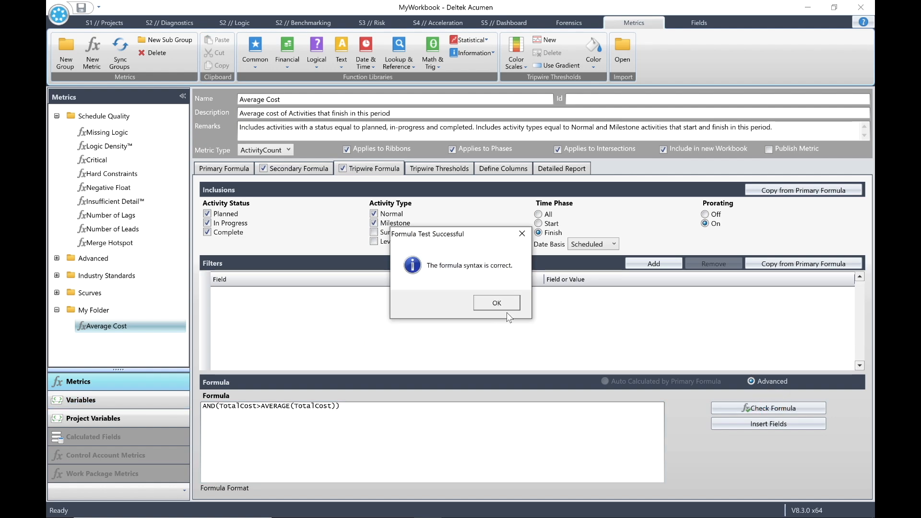
pyautogui.click(499, 302)
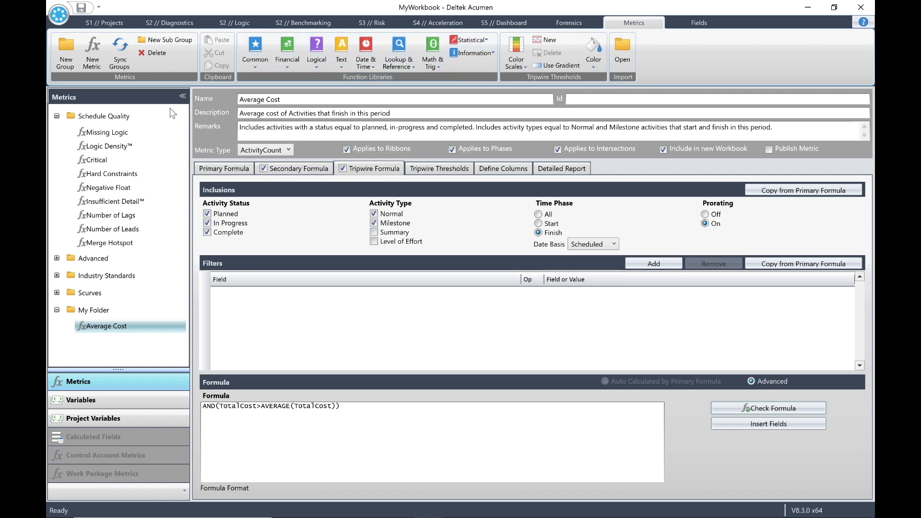
# Recalculate the CAM ribbons in Diagnostics and list the activities behind the second CAM's Average Cost.
pyautogui.click(167, 24)
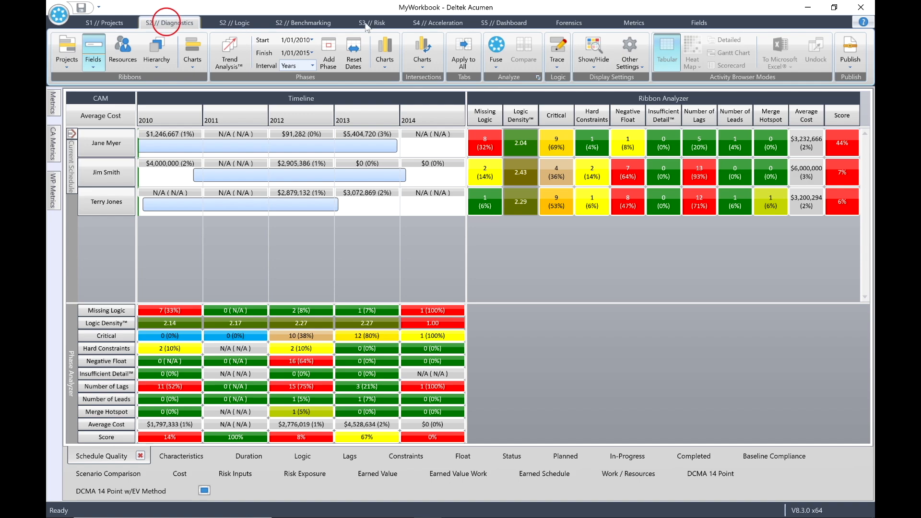
pyautogui.click(495, 43)
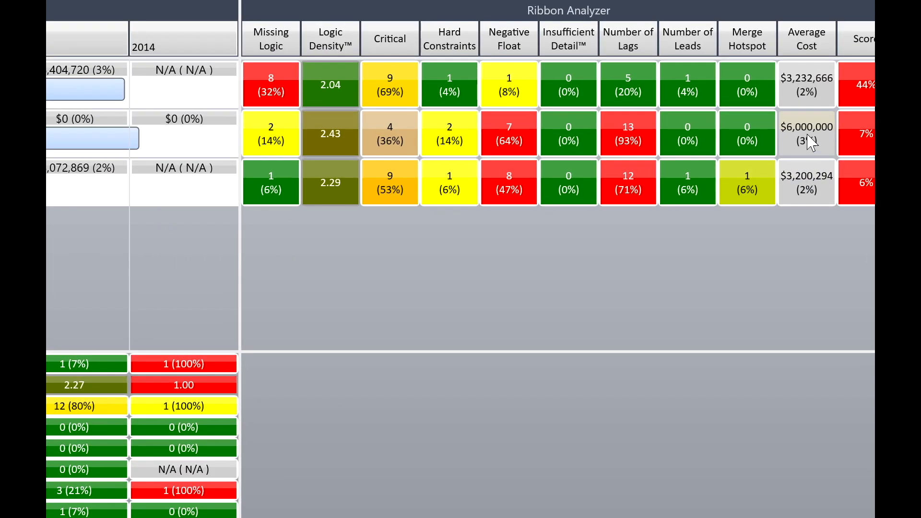
pyautogui.click(809, 142)
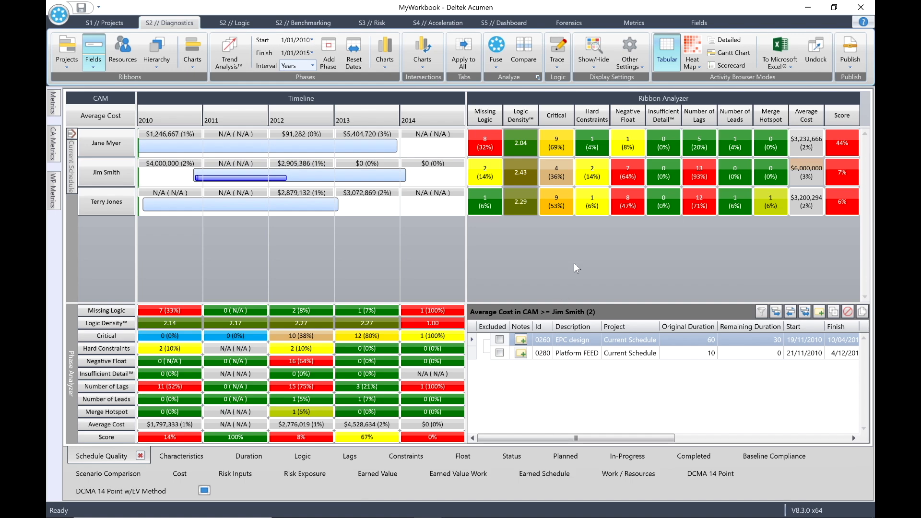
# Try the 4-interval Lowest is Better color scale on Average Cost's tripwire thresholds, and restore the scale from red for Low to green for High.
pyautogui.click(628, 22)
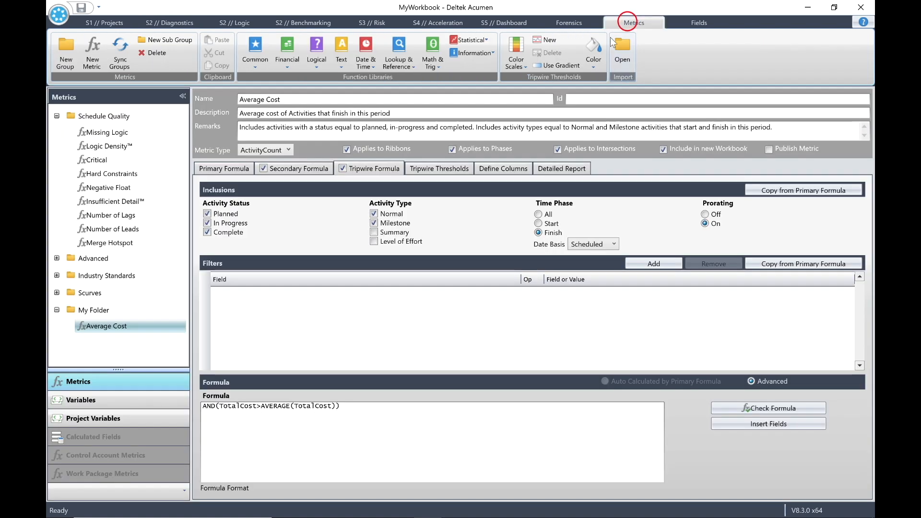
pyautogui.click(115, 330)
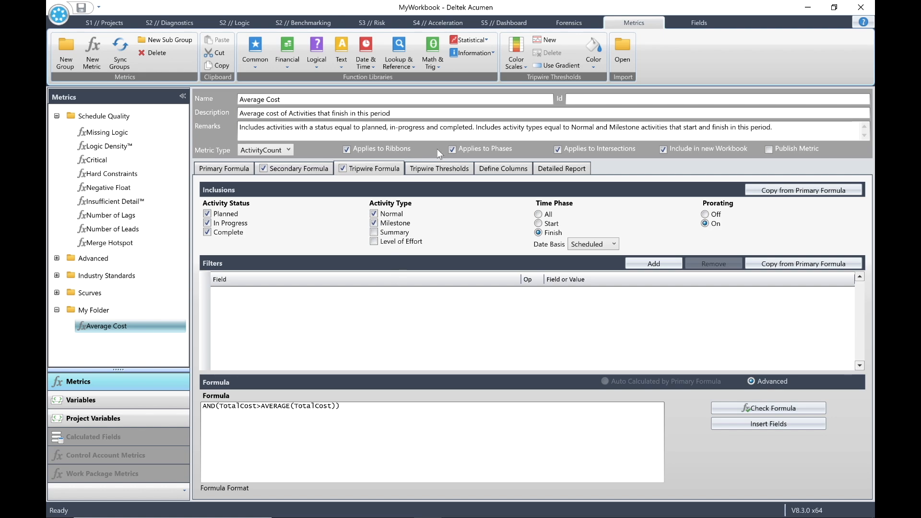
pyautogui.click(436, 170)
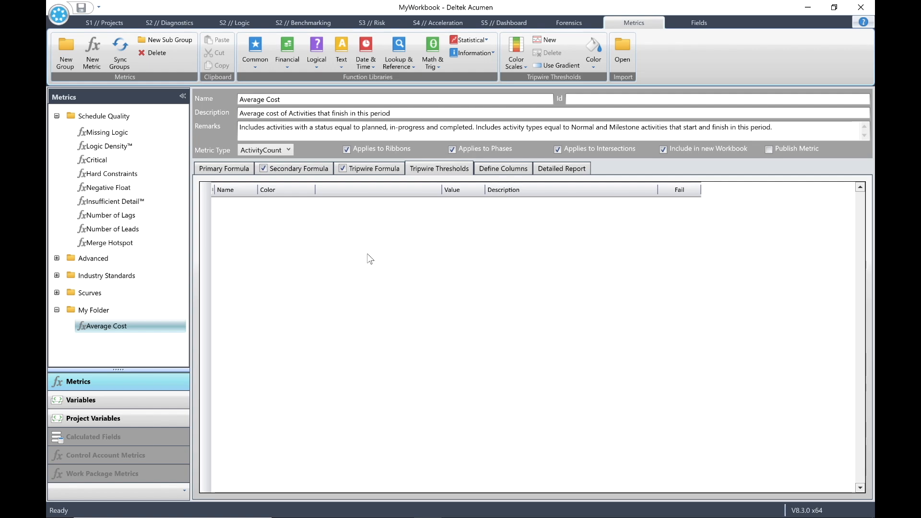
pyautogui.click(517, 64)
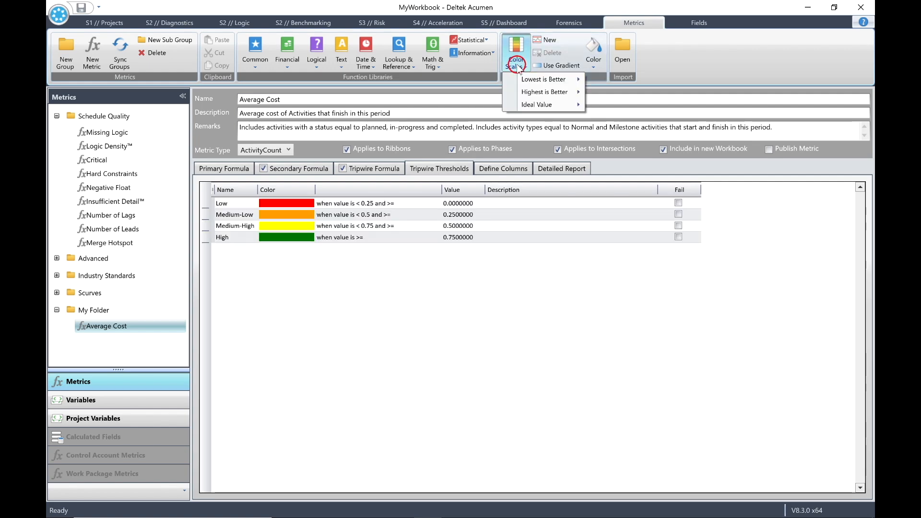
pyautogui.moveTo(545, 83)
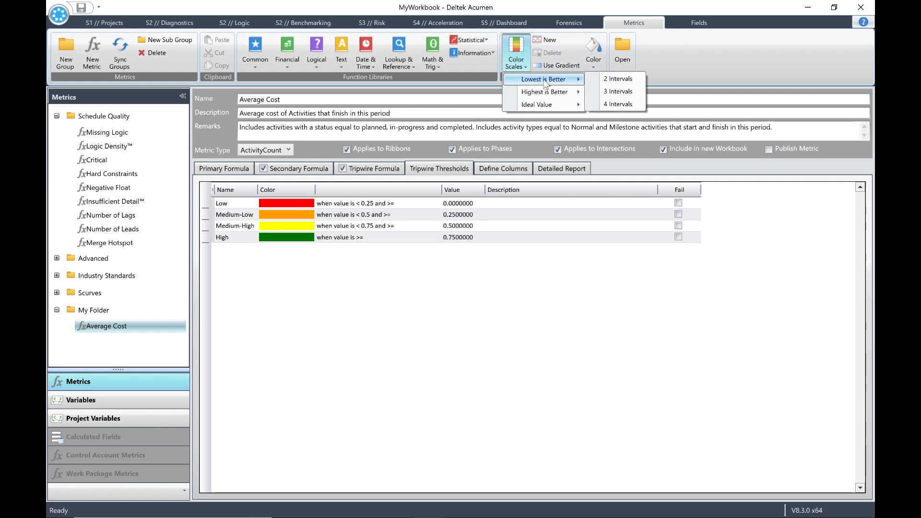
pyautogui.click(621, 109)
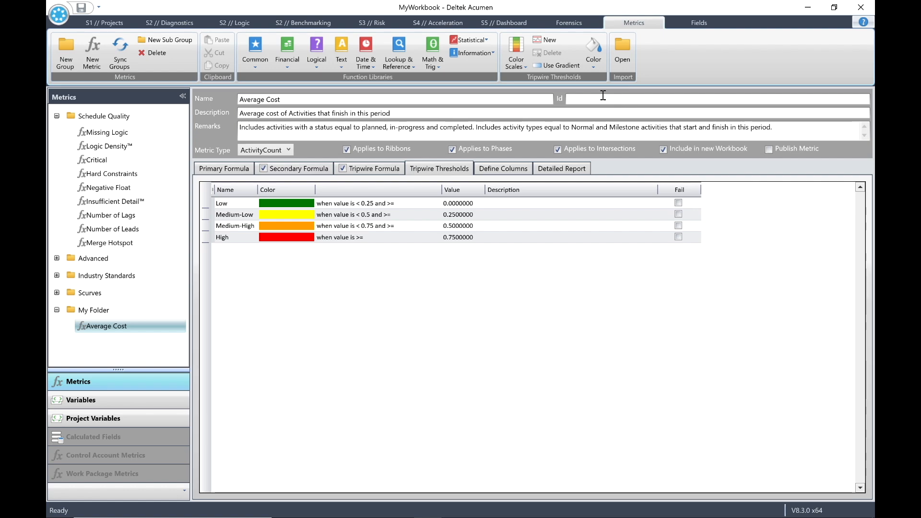
pyautogui.hotkey('ctrl', 'z')
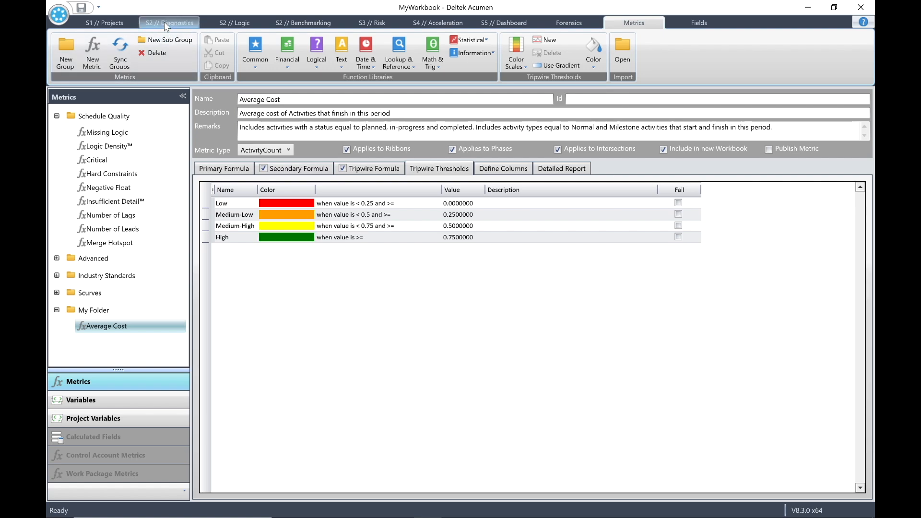
# Recalculate the Diagnostics ribbons with Fuse and close MyWorkbook.afw, saving its changes.
pyautogui.click(164, 21)
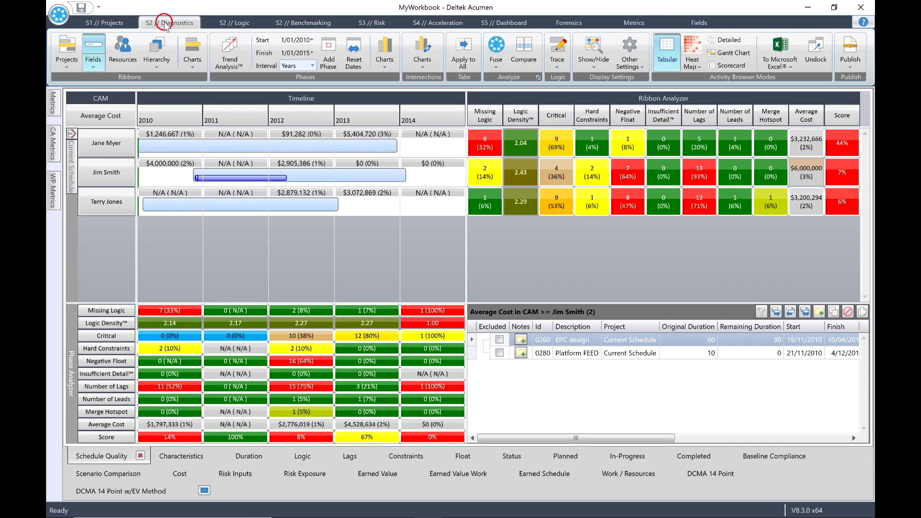
pyautogui.click(505, 43)
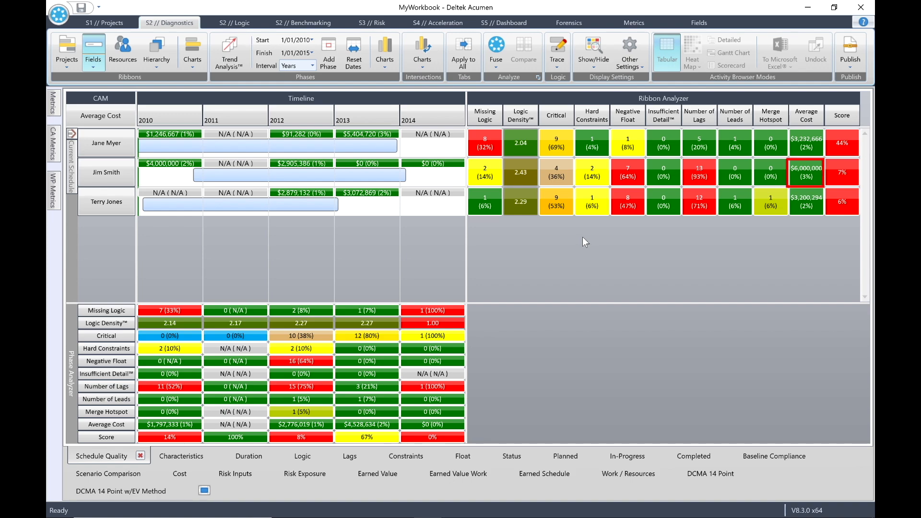
pyautogui.click(65, 17)
pyautogui.click(102, 175)
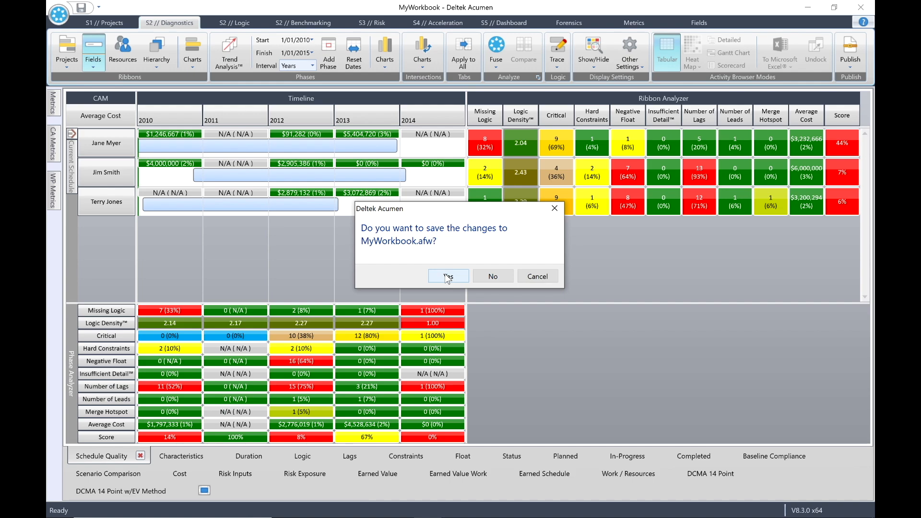
pyautogui.click(448, 276)
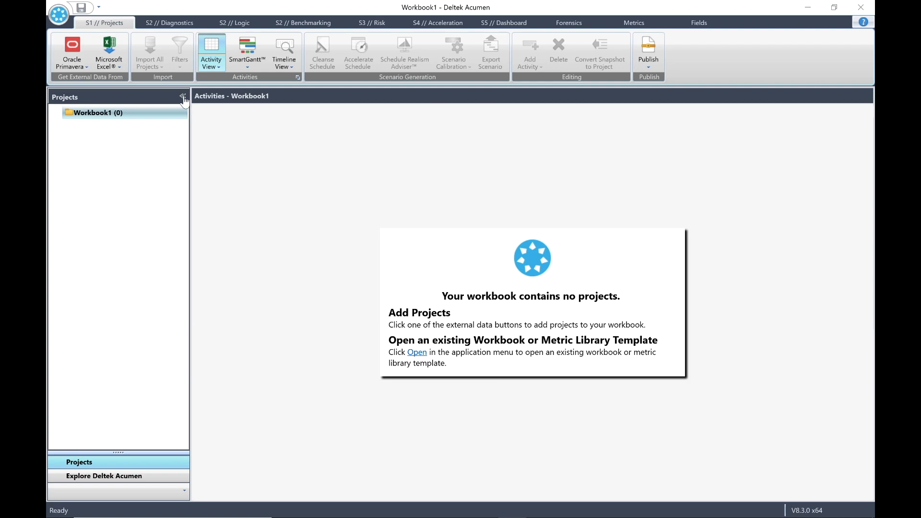
# Open Sample Workbook.afw and calculate its My Ribbon View in Diagnostics with Fuse.
pyautogui.click(57, 15)
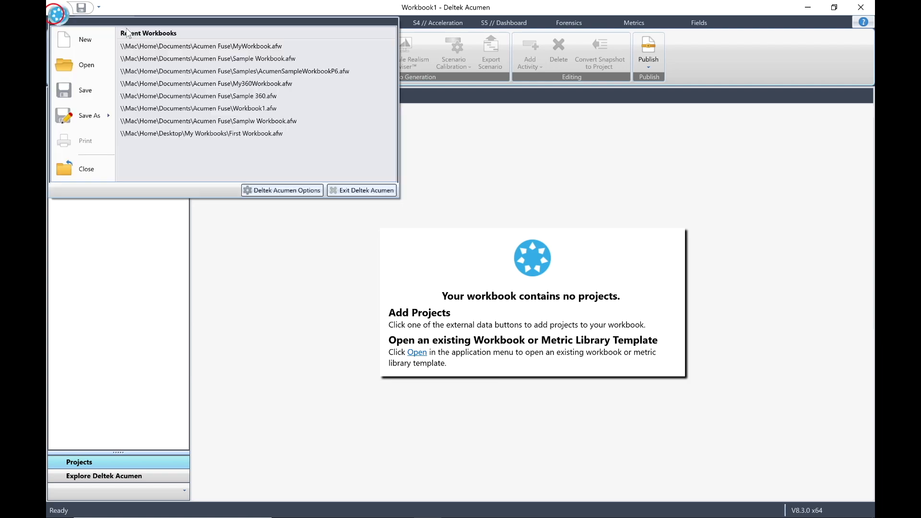
pyautogui.click(251, 58)
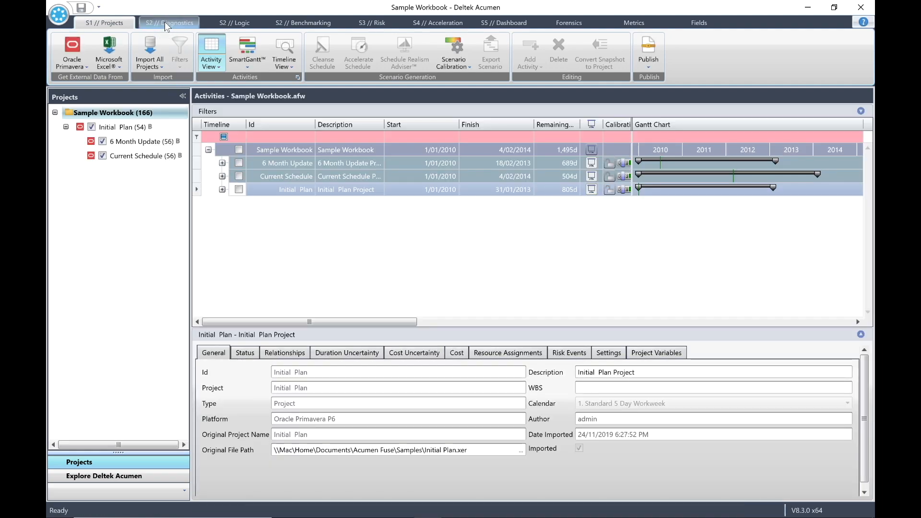
pyautogui.click(166, 25)
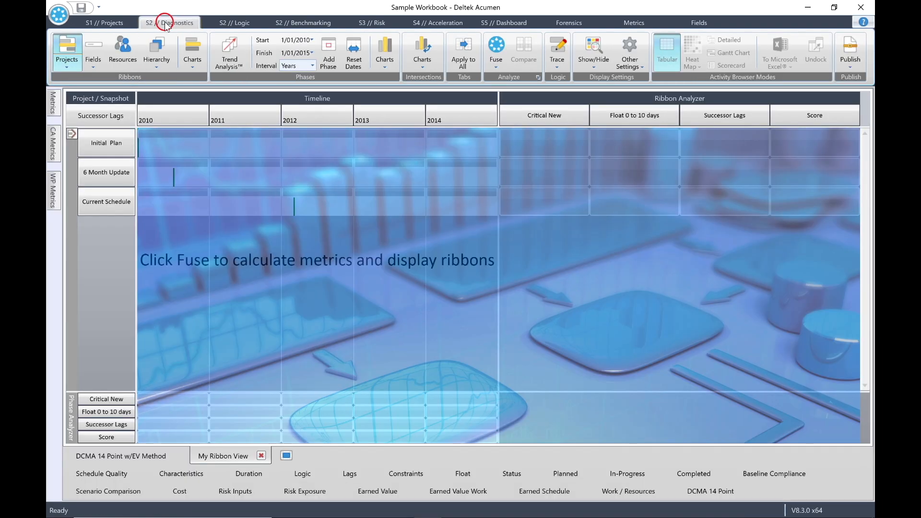
pyautogui.click(504, 46)
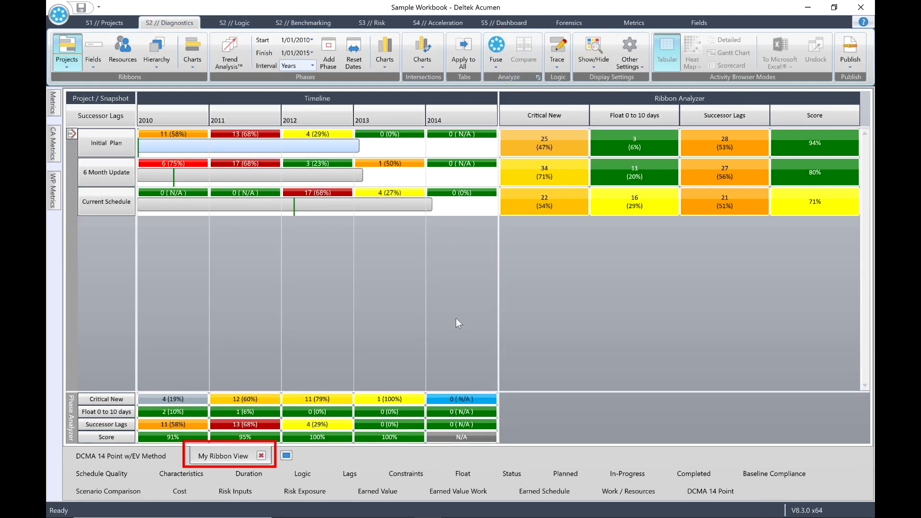
pyautogui.click(225, 455)
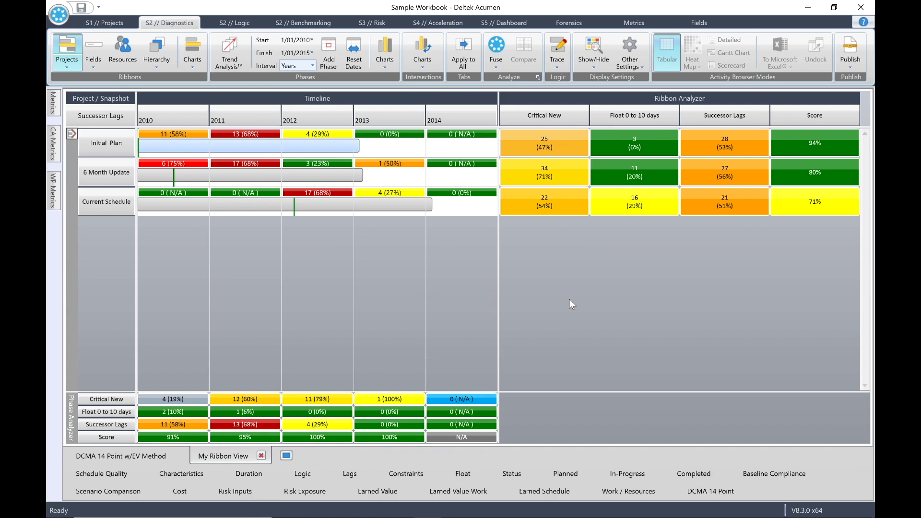
pyautogui.click(570, 301)
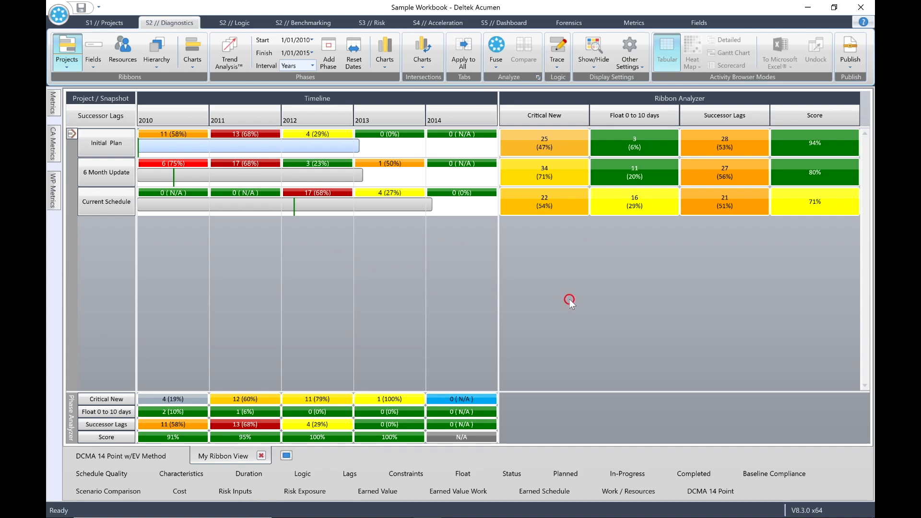
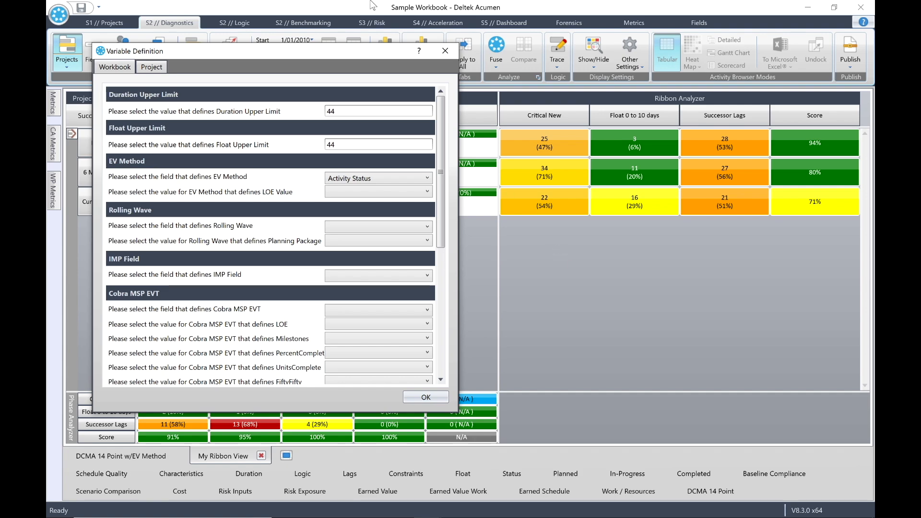
# Dismiss the variable definitions and create a workbook field variable named Client without assigning it a field.
pyautogui.click(445, 50)
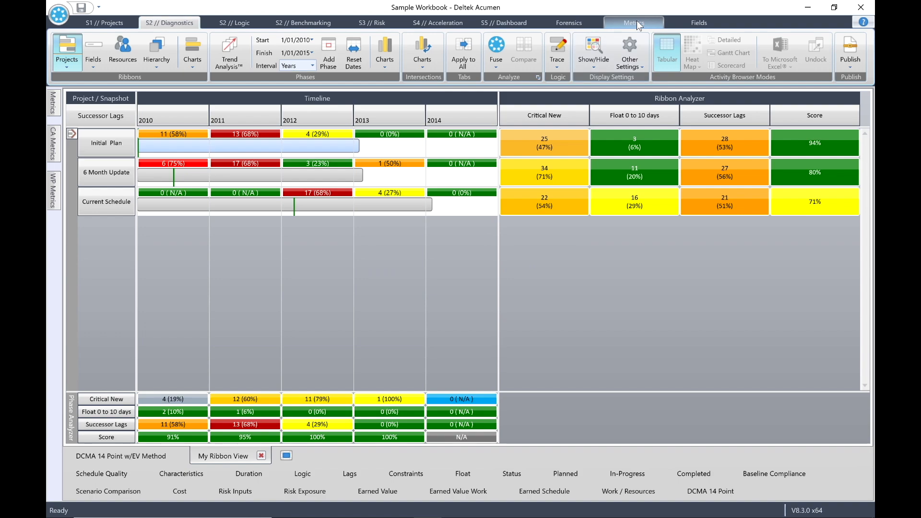
pyautogui.click(636, 22)
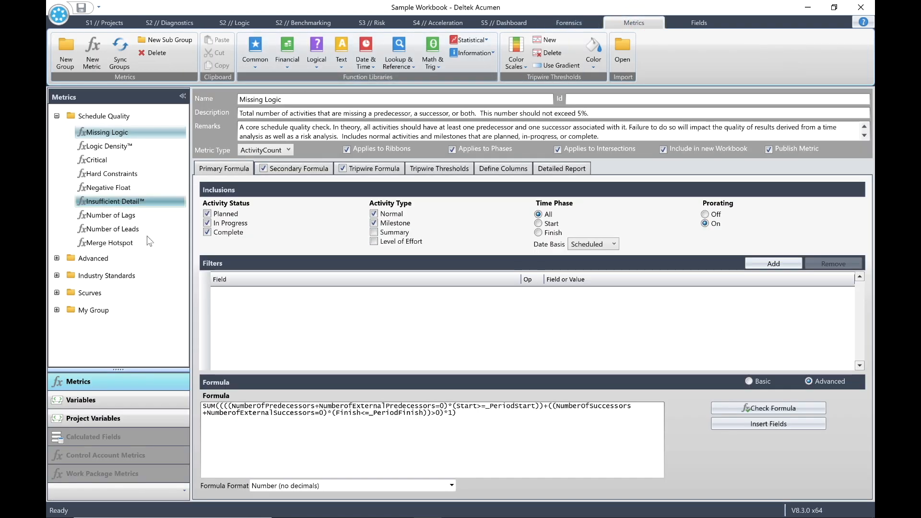
pyautogui.click(114, 403)
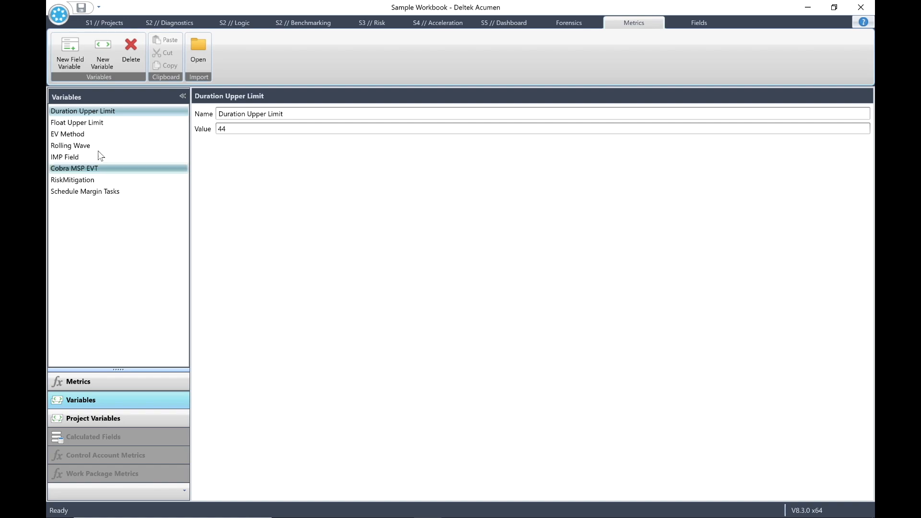
pyautogui.click(68, 48)
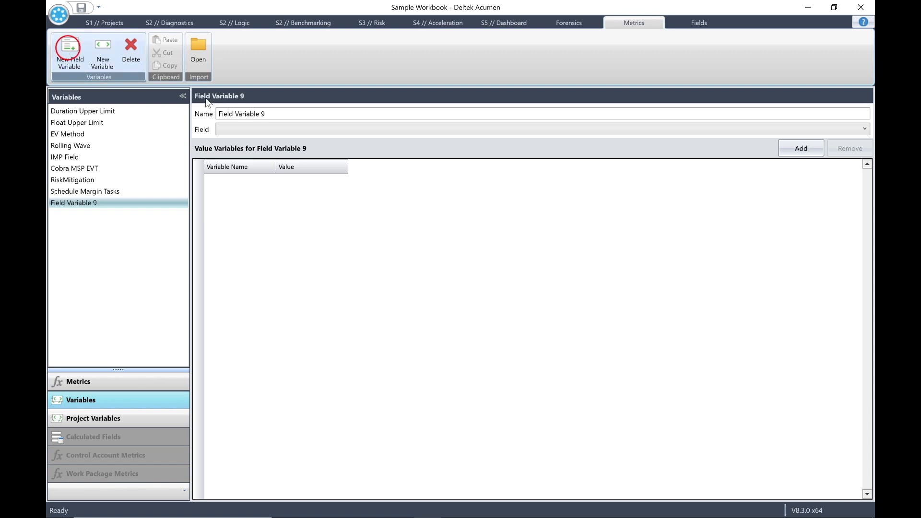
pyautogui.tripleClick(275, 113)
pyautogui.write('Client')
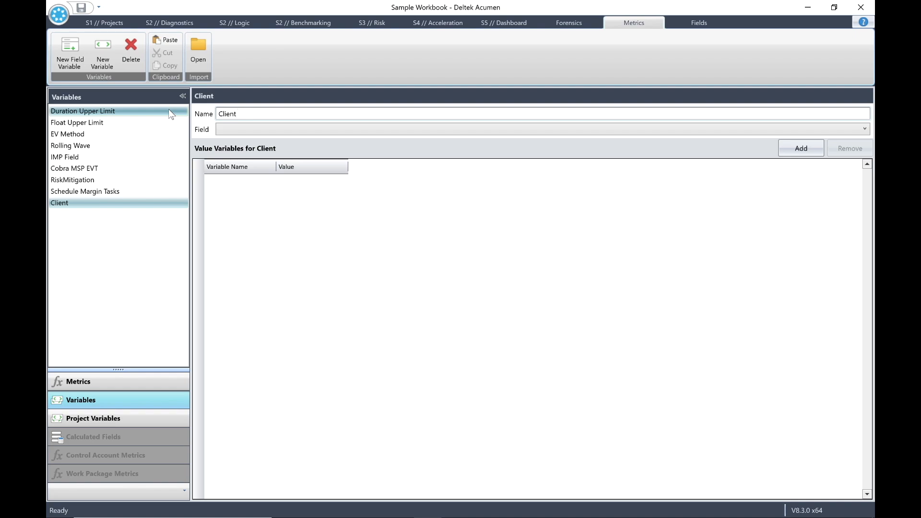
pyautogui.click(257, 217)
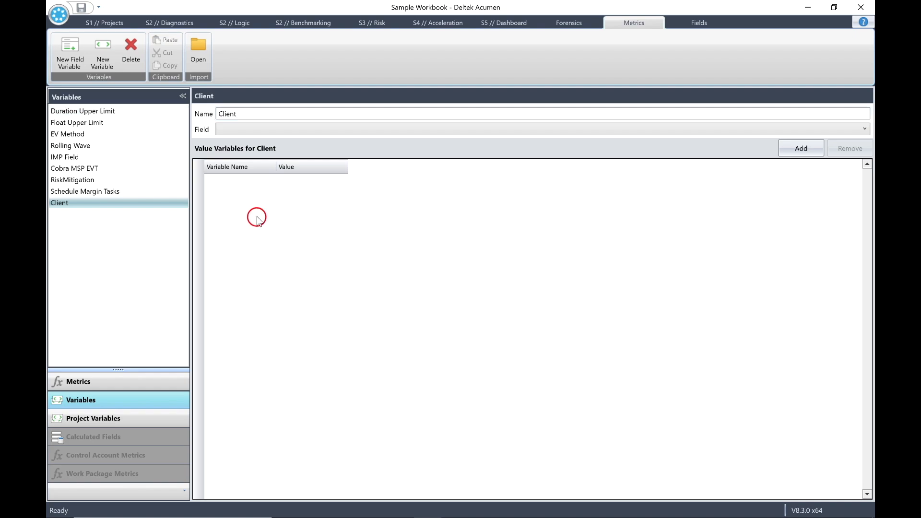
# Create a Client Actions metric in My Group with the remark "Shows the number of actions that match the client whena field is entered during the analysis".
pyautogui.click(112, 383)
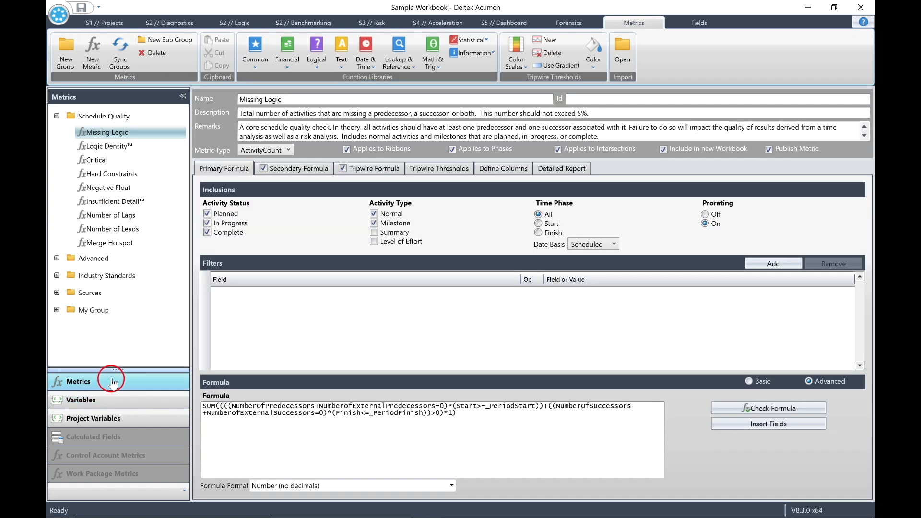
pyautogui.click(73, 310)
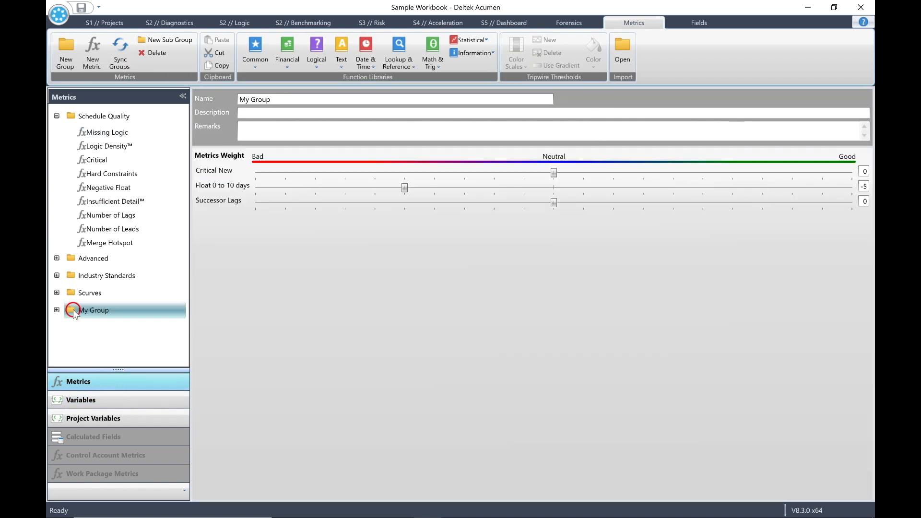
pyautogui.click(93, 46)
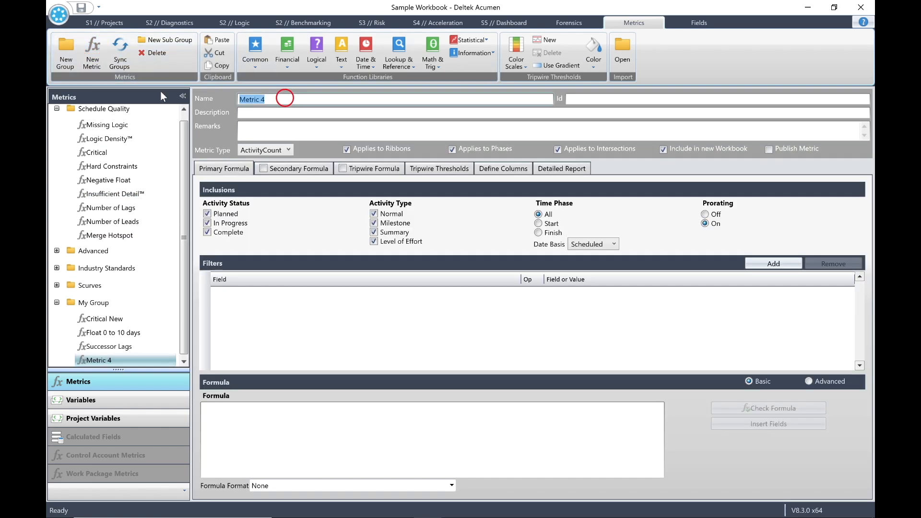
pyautogui.write('Client Actions')
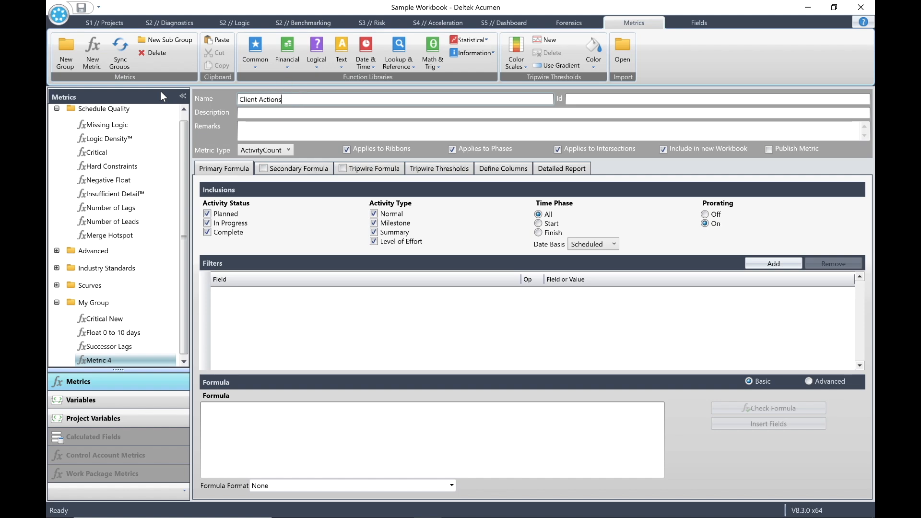
pyautogui.click(285, 128)
pyautogui.write('Shows the ')
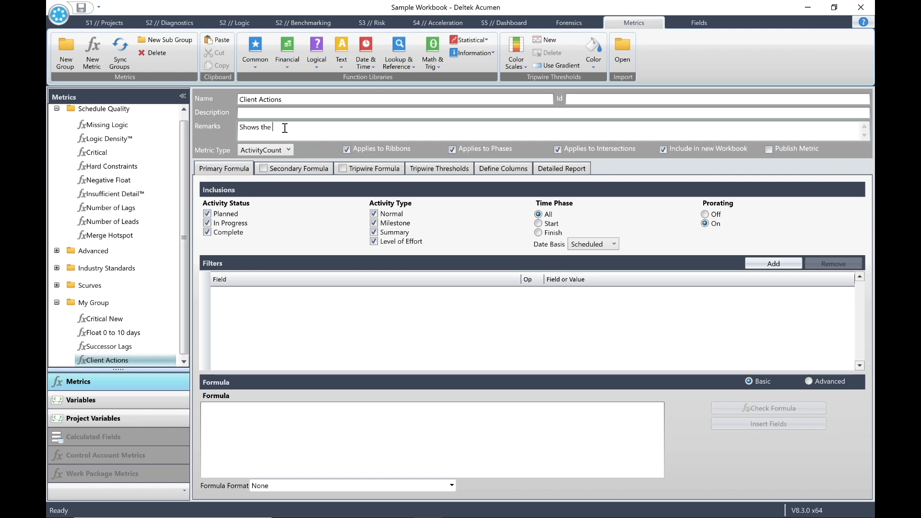
pyautogui.write('number of actions that match the client whena field is enter')
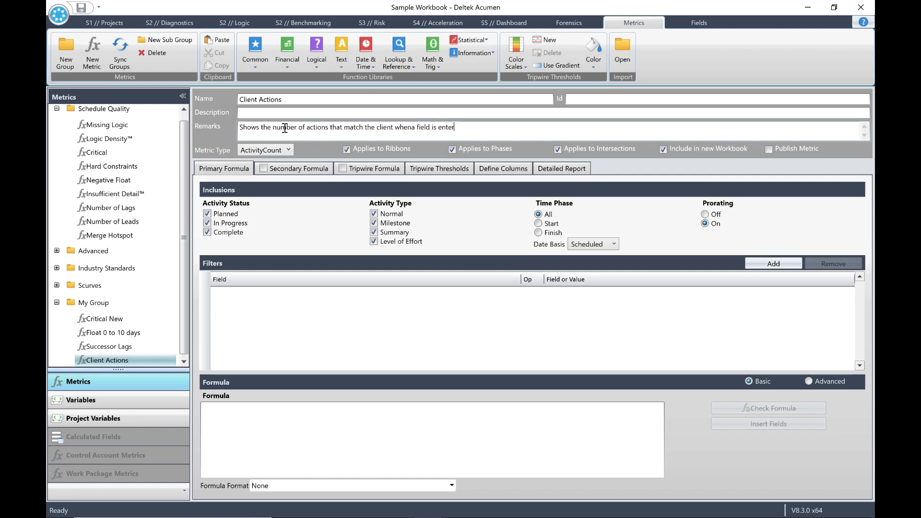
pyautogui.write('ed during the analysis')
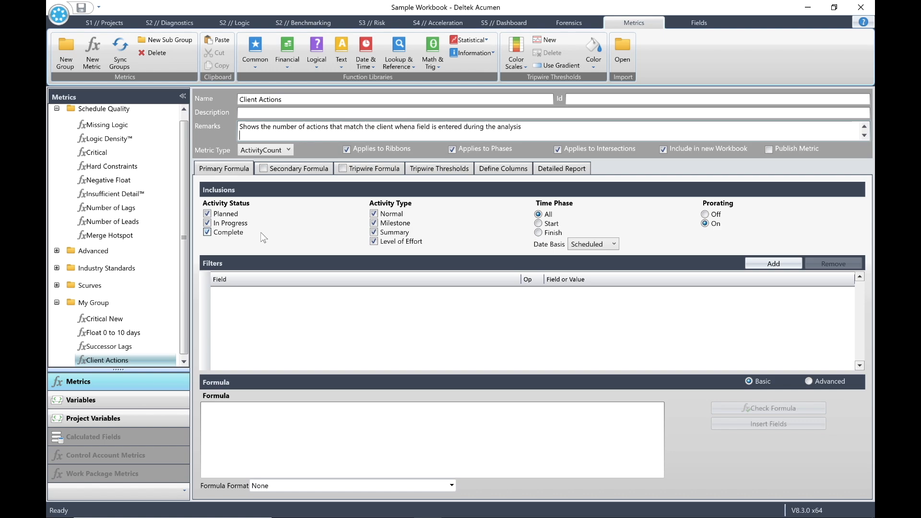
# Exclude Summary and Level of Effort activities from the Client Actions metric's primary formula.
pyautogui.click(378, 234)
pyautogui.click(378, 240)
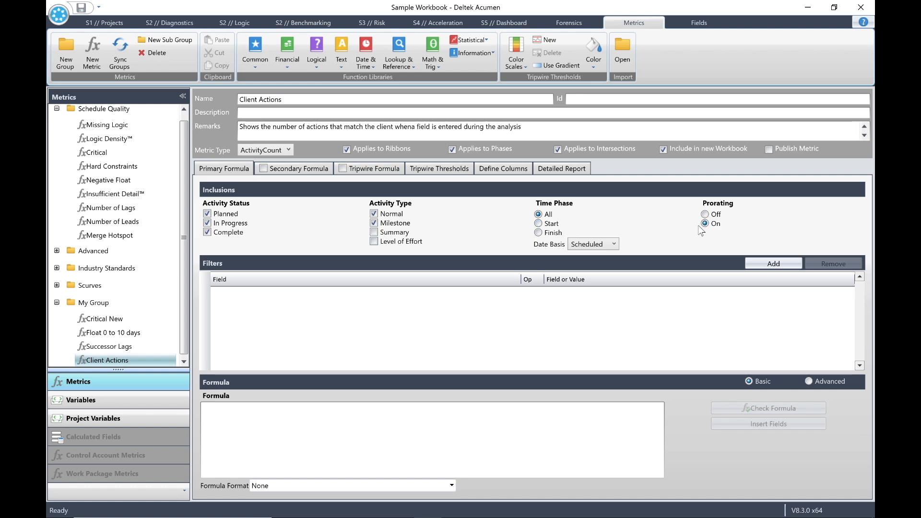
pyautogui.click(299, 325)
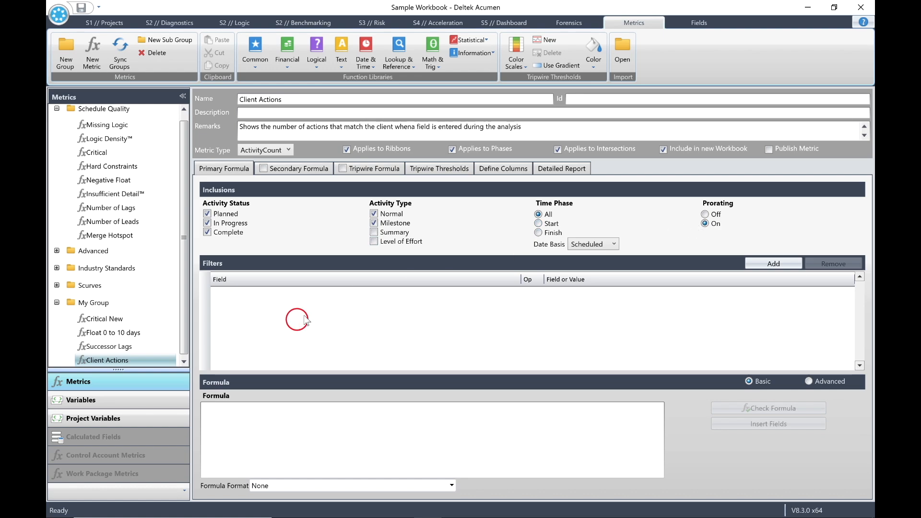
# Add a filter to the Client Actions primary formula where the Client field equals Client.
pyautogui.click(775, 262)
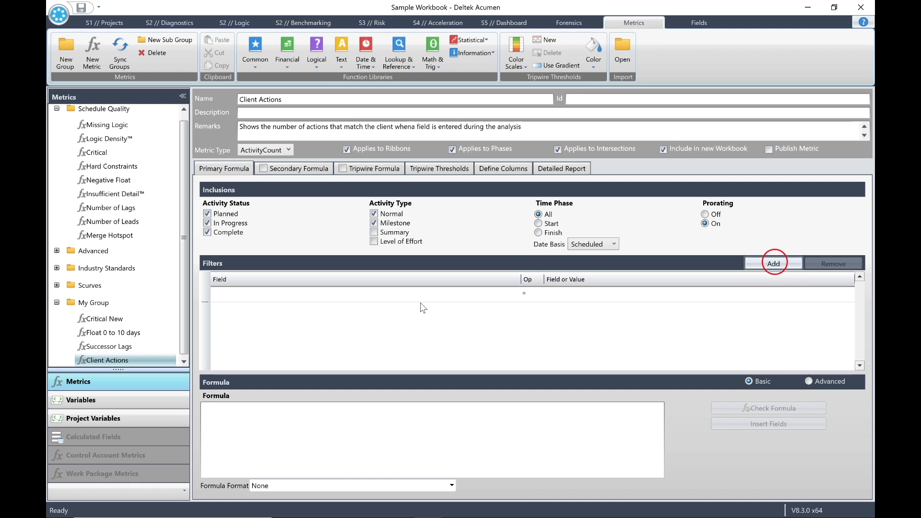
pyautogui.click(514, 295)
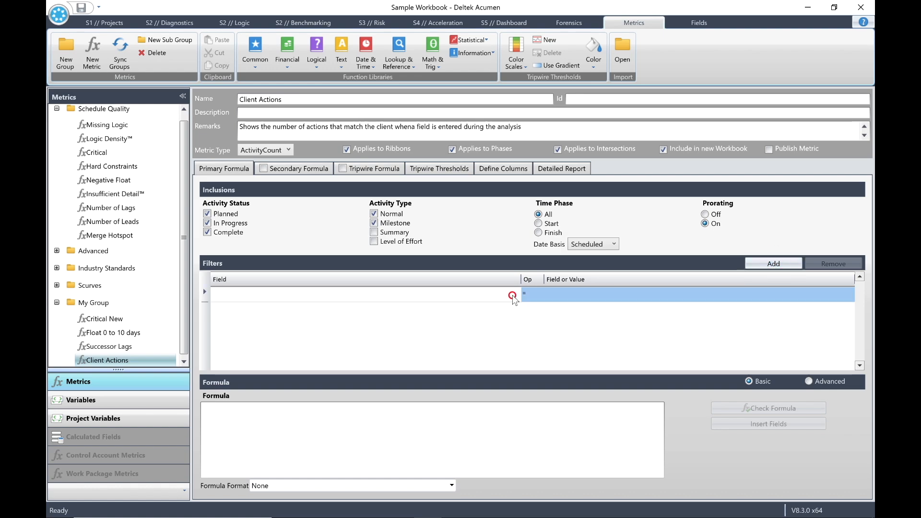
pyautogui.click(514, 295)
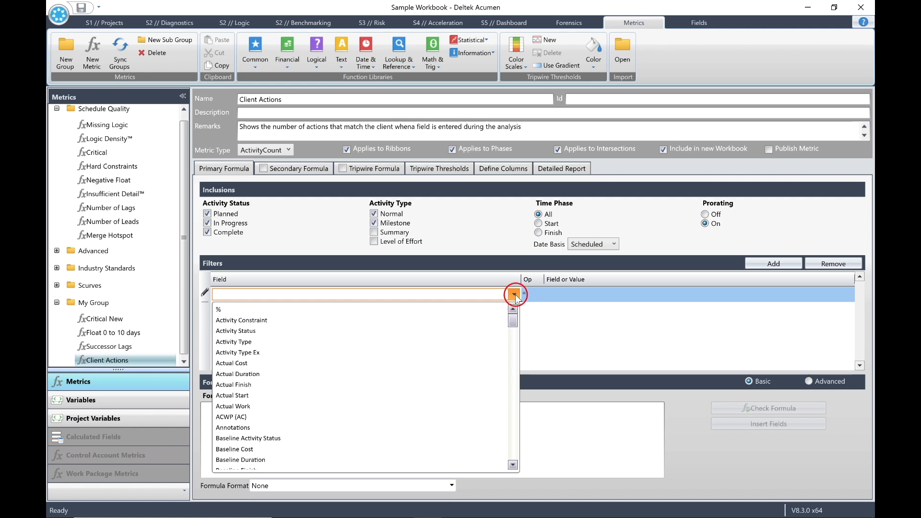
pyautogui.scroll(-20, 298, 431)
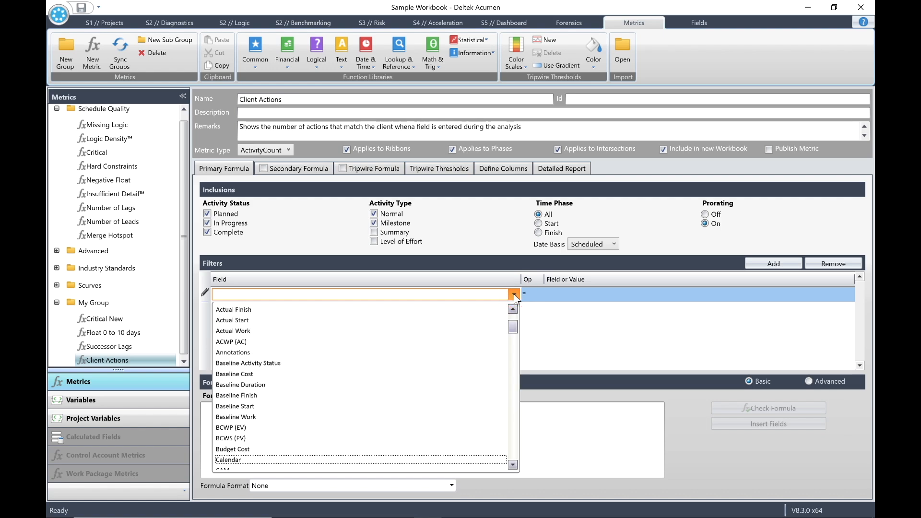
pyautogui.click(290, 439)
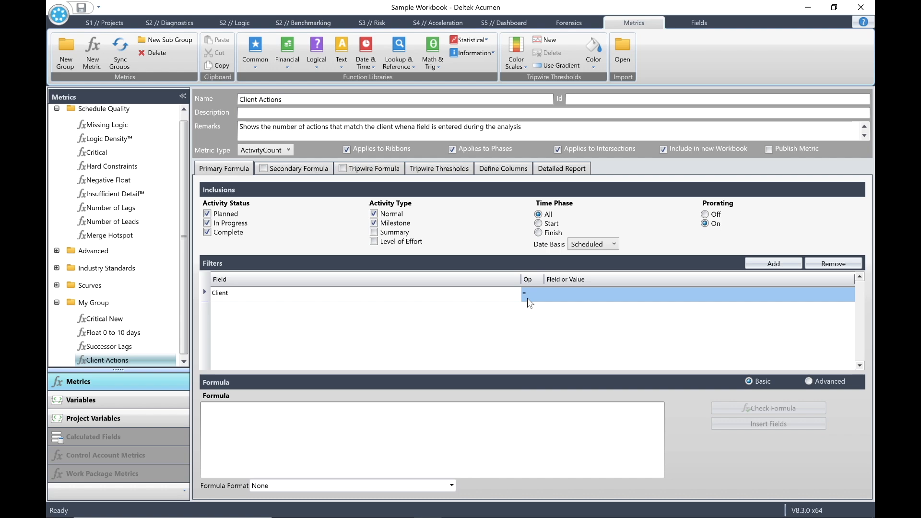
pyautogui.click(555, 294)
pyautogui.click(848, 294)
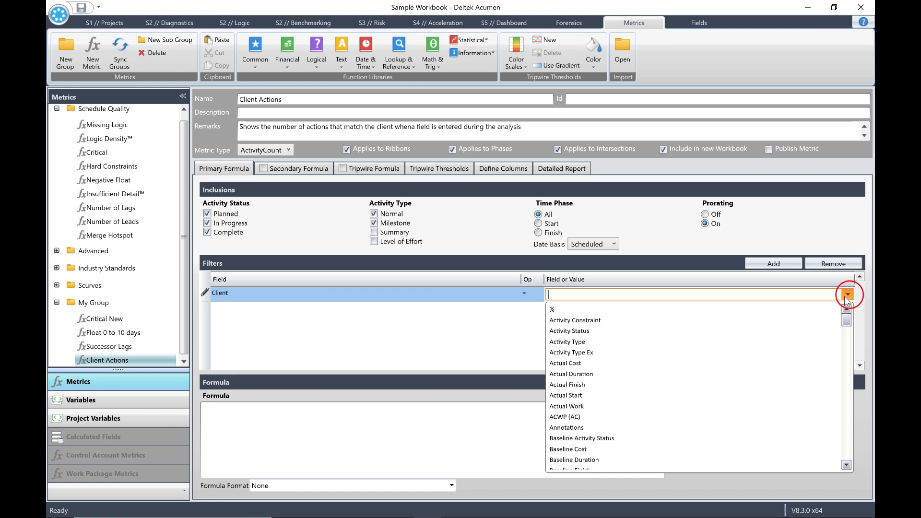
pyautogui.write('Client')
pyautogui.click(709, 460)
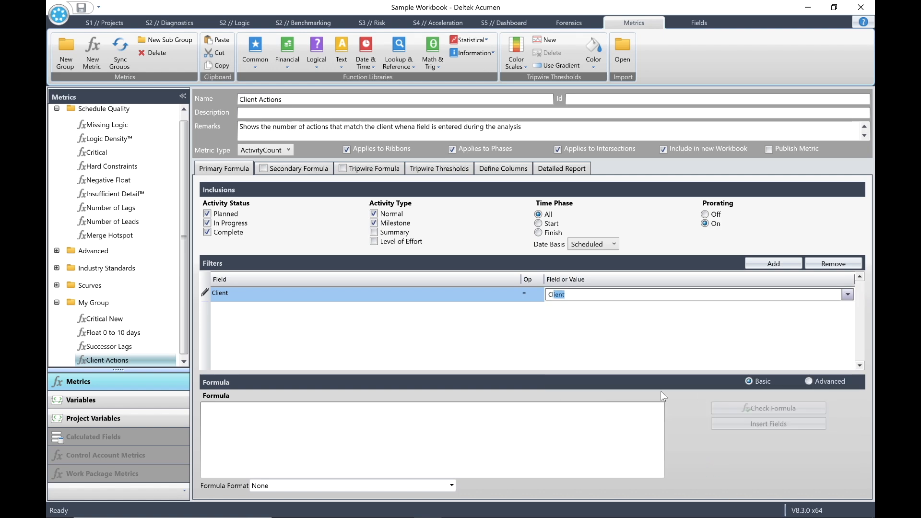
pyautogui.click(642, 328)
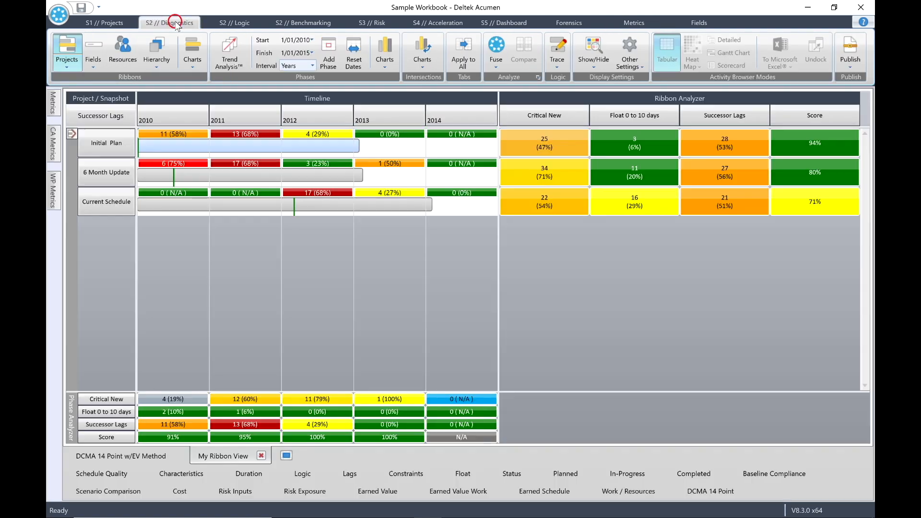
# Add the Client Actions metric to the Ribbon Analyzer of My Ribbon View in Diagnostics.
pyautogui.click(175, 23)
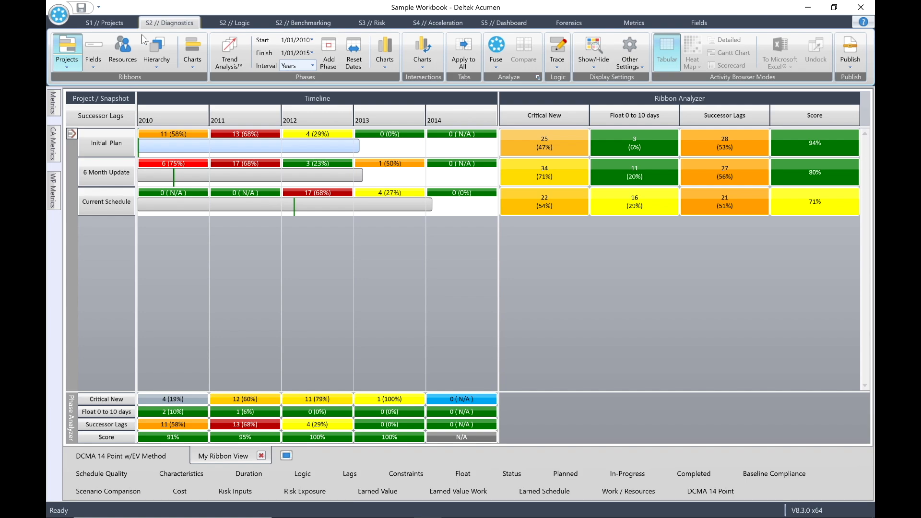
pyautogui.click(53, 100)
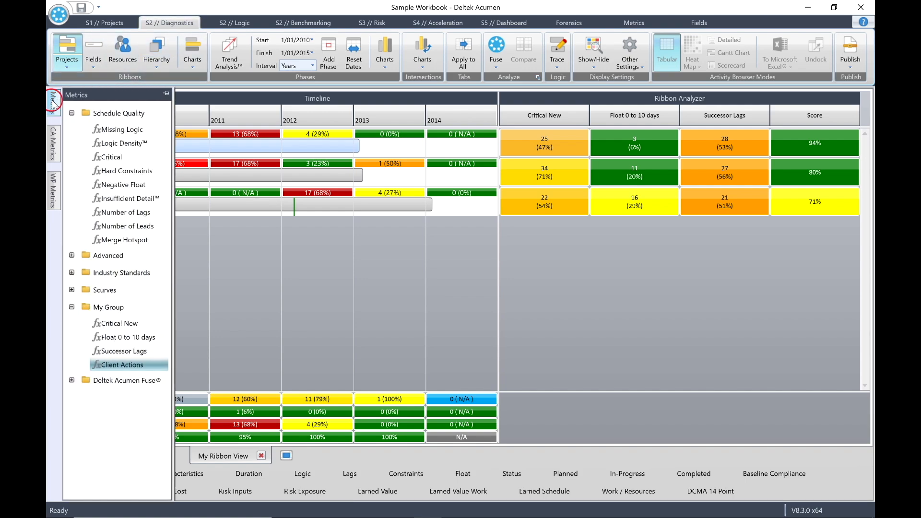
pyautogui.rightClick(111, 366)
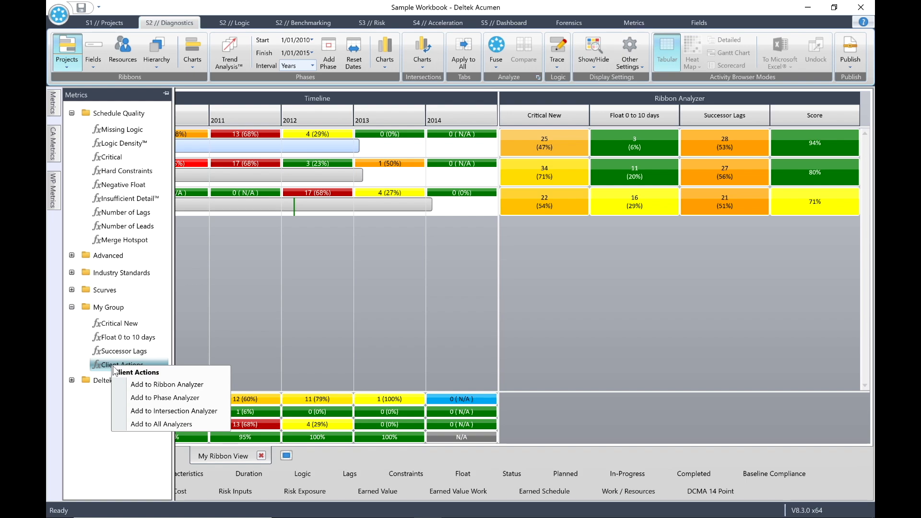
pyautogui.click(176, 384)
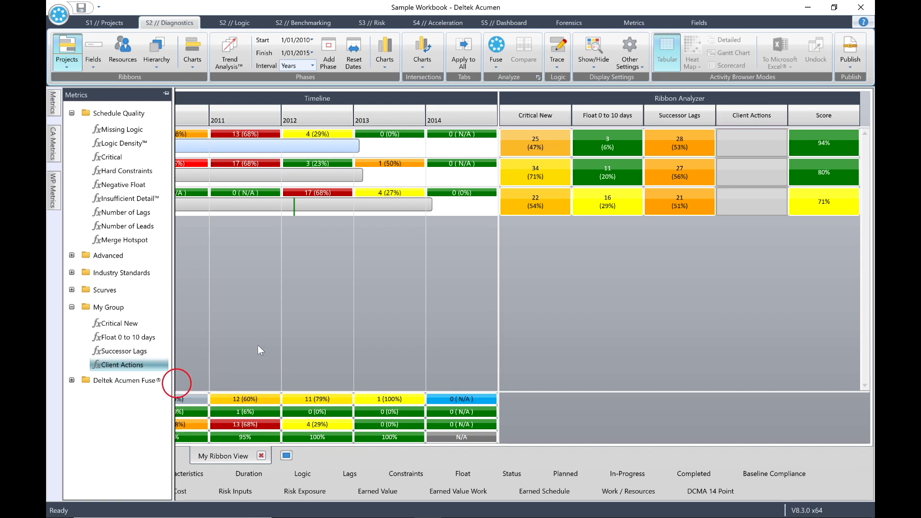
# Analyze the ribbons with Fuse, defining the Client variable's field as Contractor when the variable definitions are requested.
pyautogui.click(495, 42)
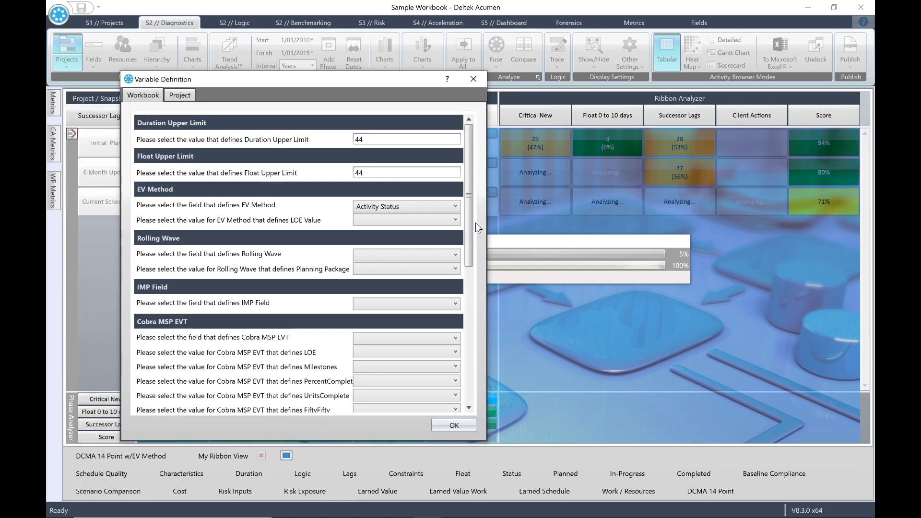
pyautogui.moveTo(470, 192); pyautogui.dragTo(470, 384)
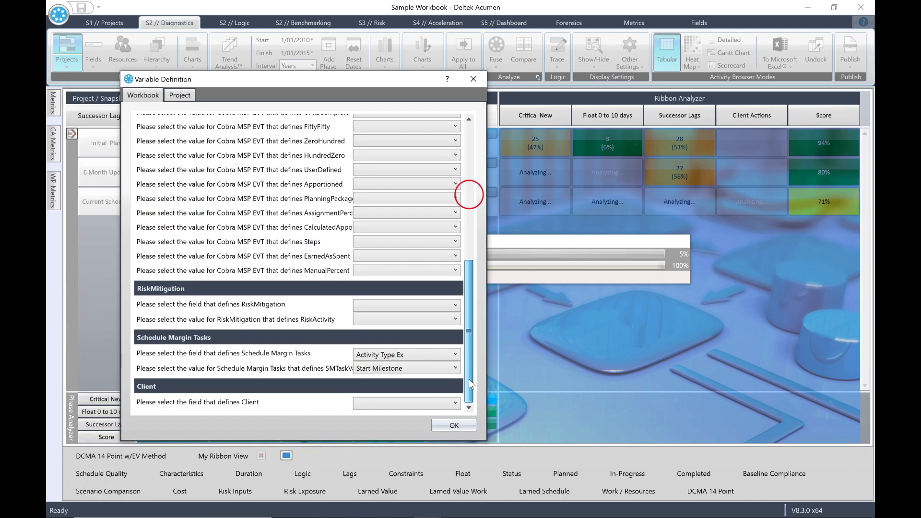
pyautogui.click(406, 402)
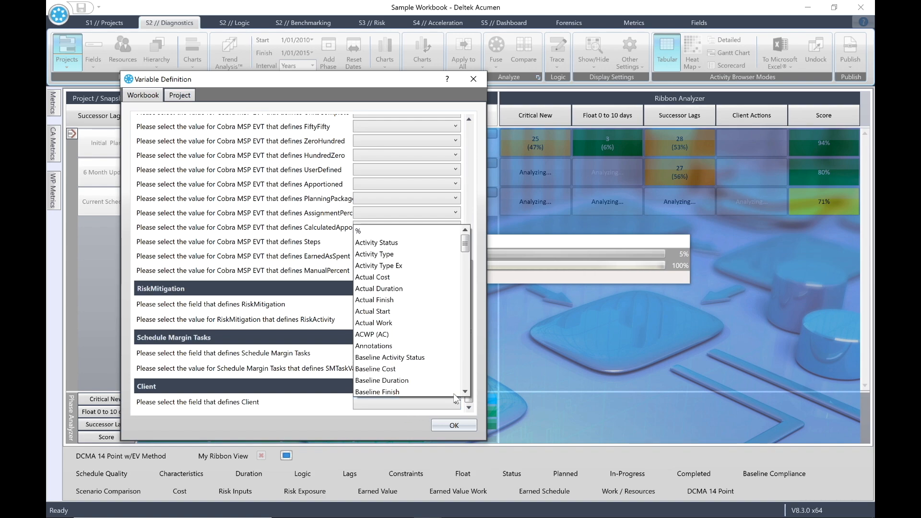
pyautogui.moveTo(466, 243); pyautogui.dragTo(462, 271)
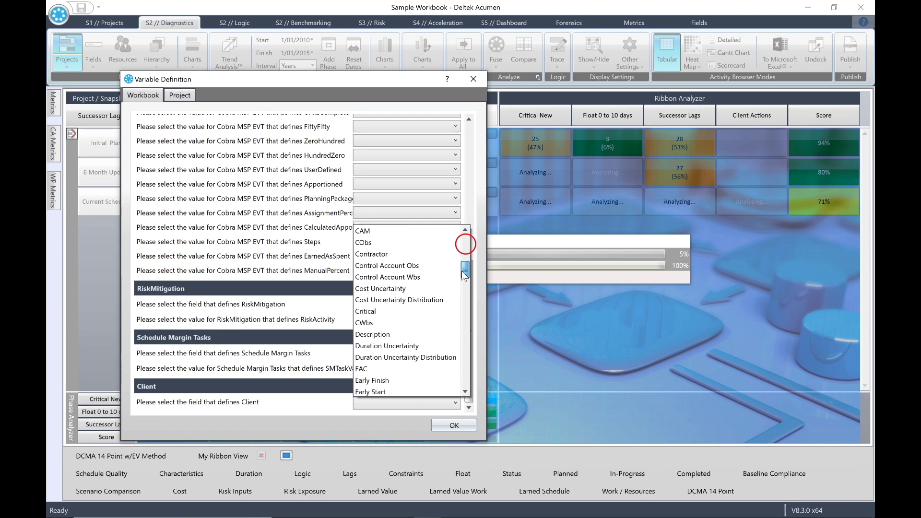
pyautogui.click(382, 254)
pyautogui.click(454, 424)
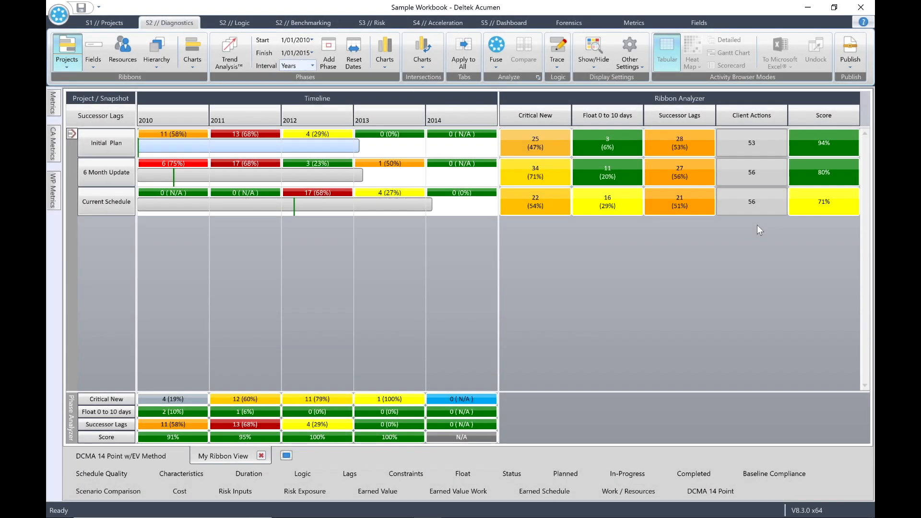
# Create a new value variable named Trial Cost in the metric variables, leaving its value blank.
pyautogui.click(632, 22)
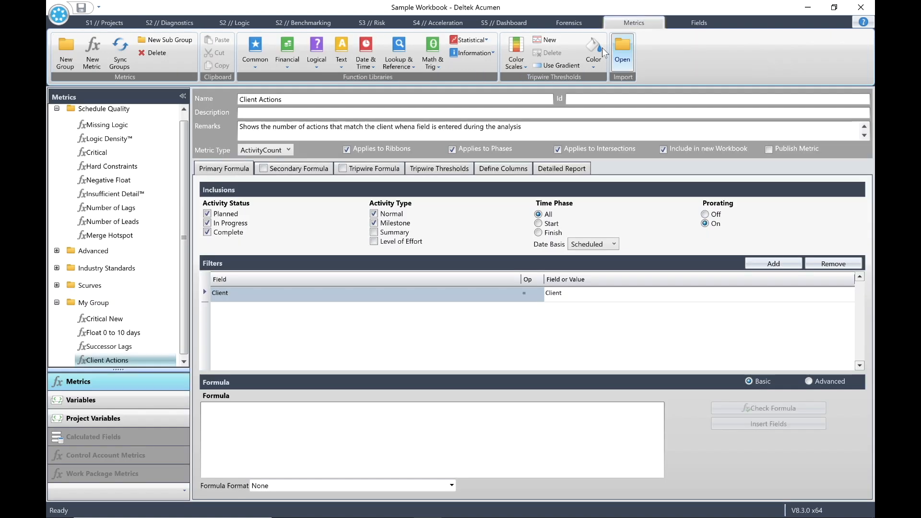
pyautogui.click(104, 398)
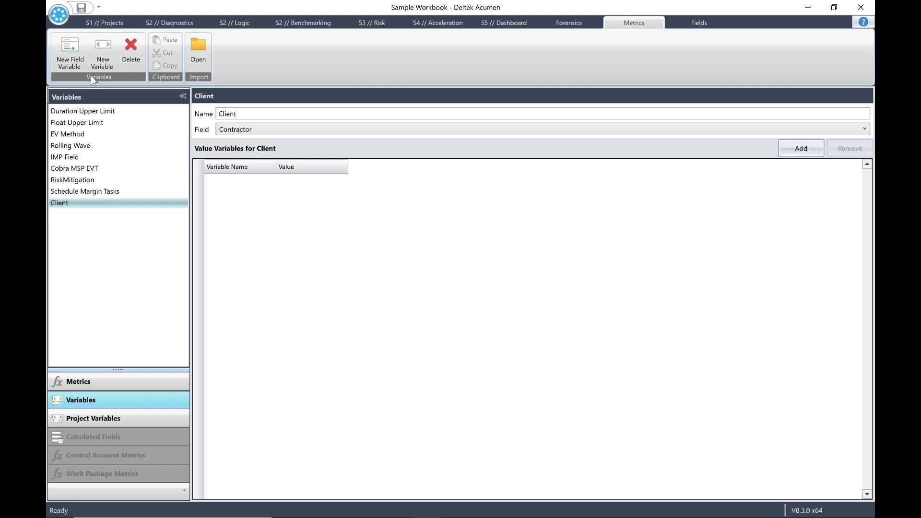
pyautogui.click(102, 45)
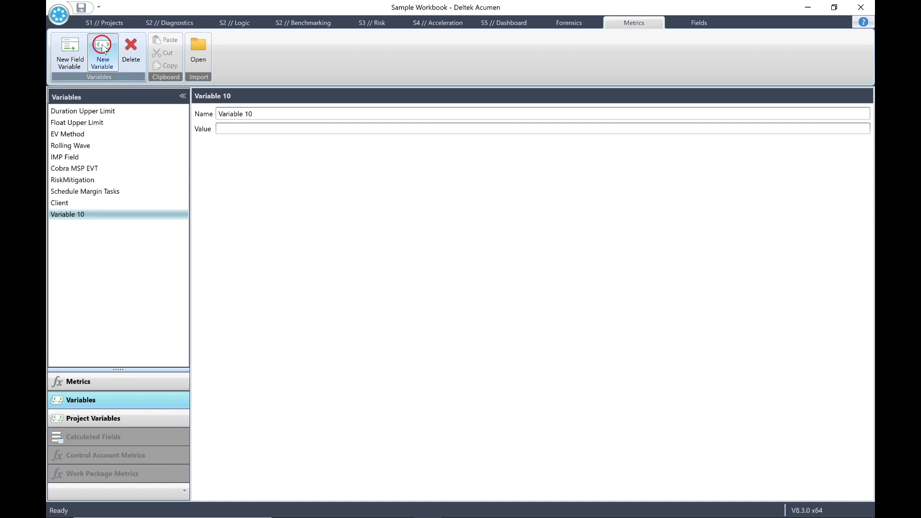
pyautogui.tripleClick(258, 113)
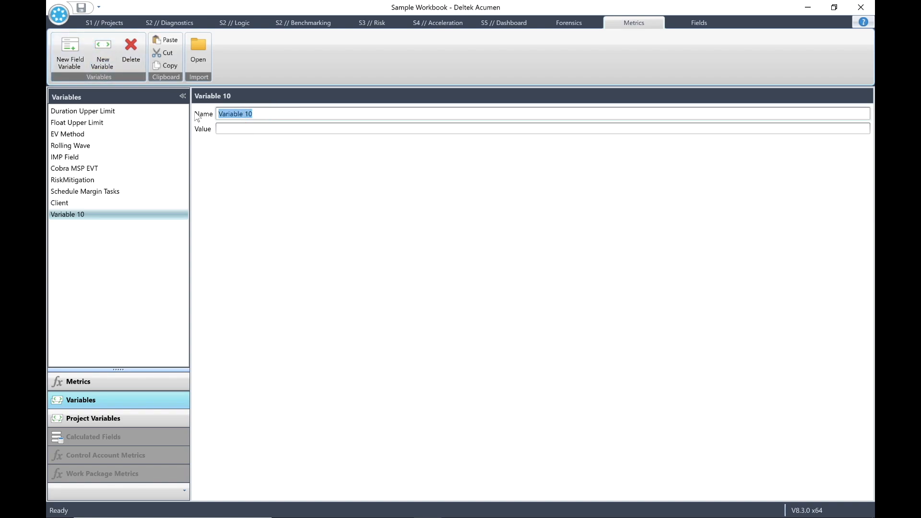
pyautogui.write('Trial Cost')
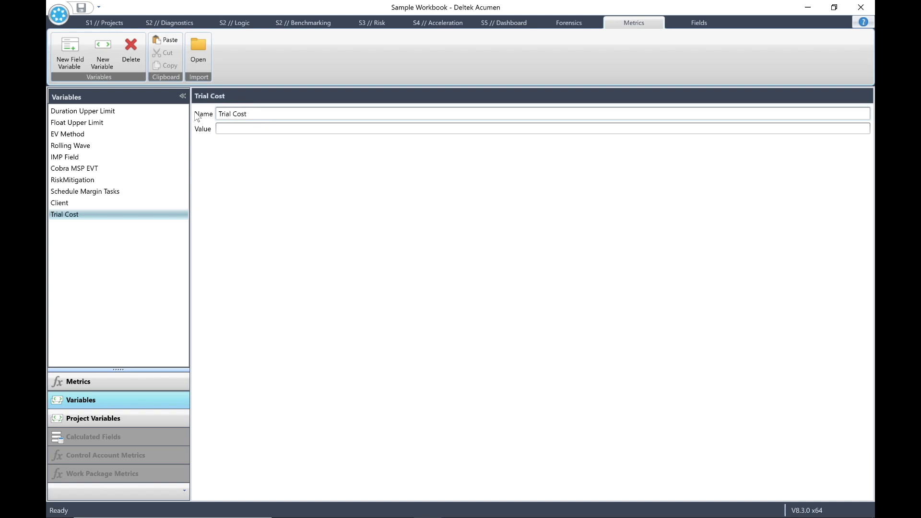
pyautogui.click(262, 128)
pyautogui.click(250, 191)
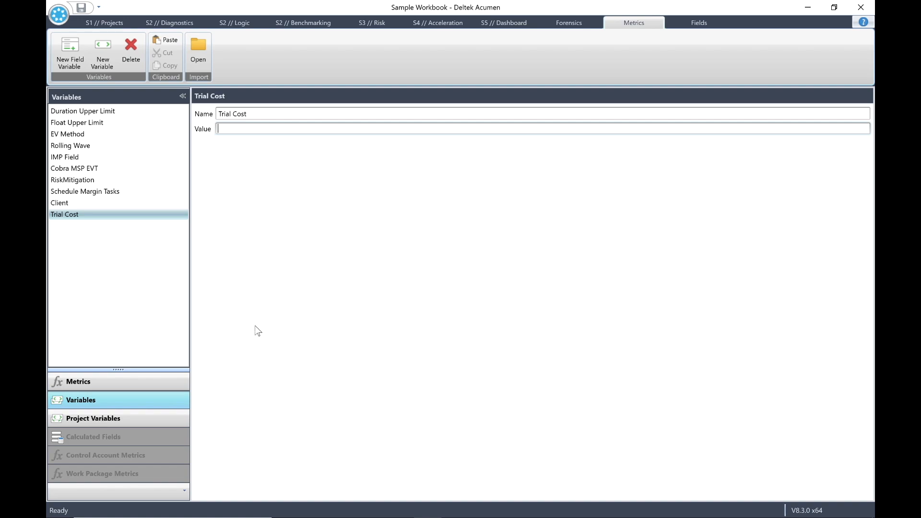
# Create a new metric in My Group and name it HCV.
pyautogui.click(102, 382)
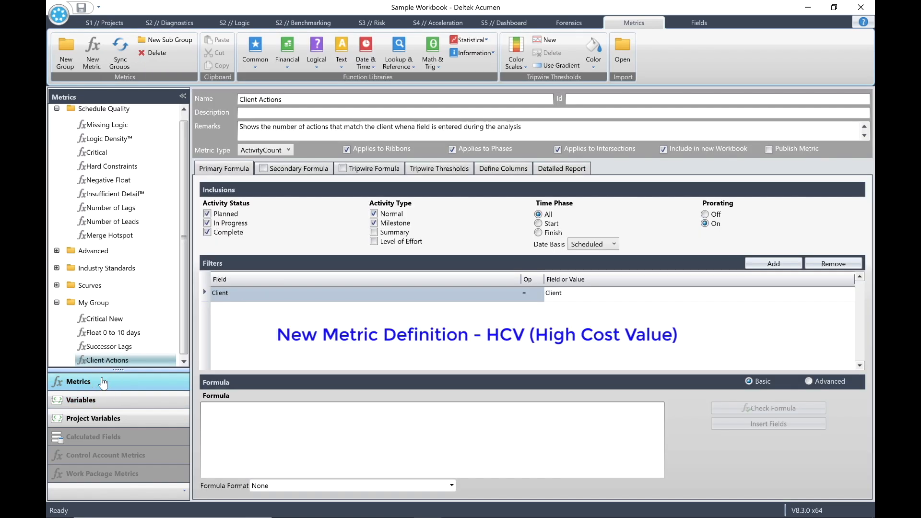
pyautogui.click(89, 303)
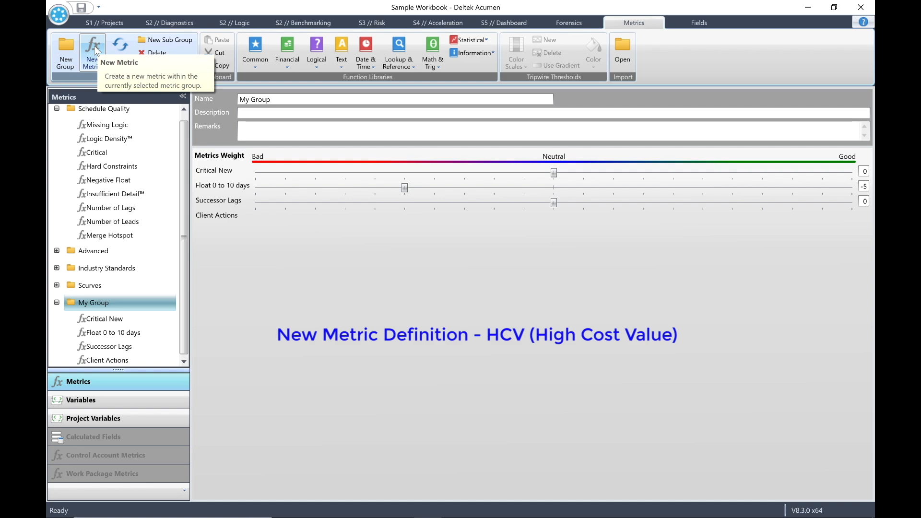
pyautogui.click(93, 45)
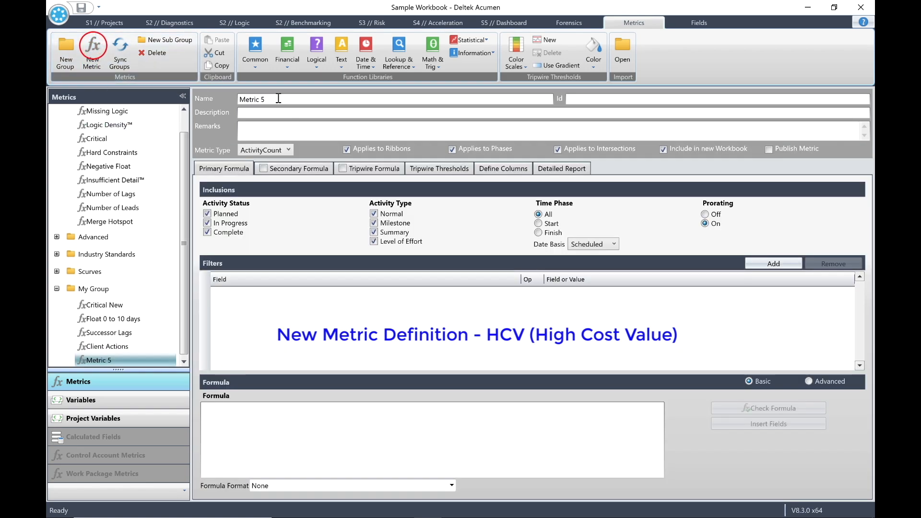
pyautogui.write('HCV')
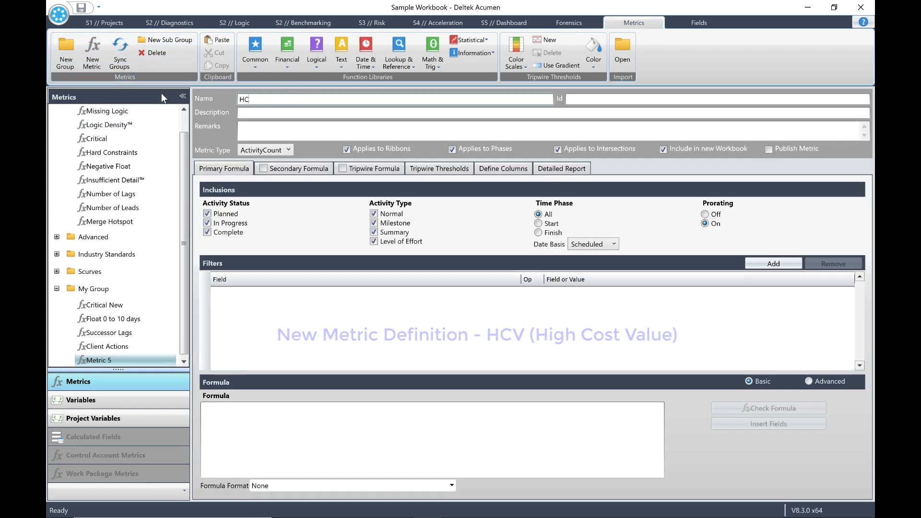
# Enter the HCV metric's remarks: "Shows the number of actions where the total cost is higher than the value that is entered during the analysis".
pyautogui.click(339, 128)
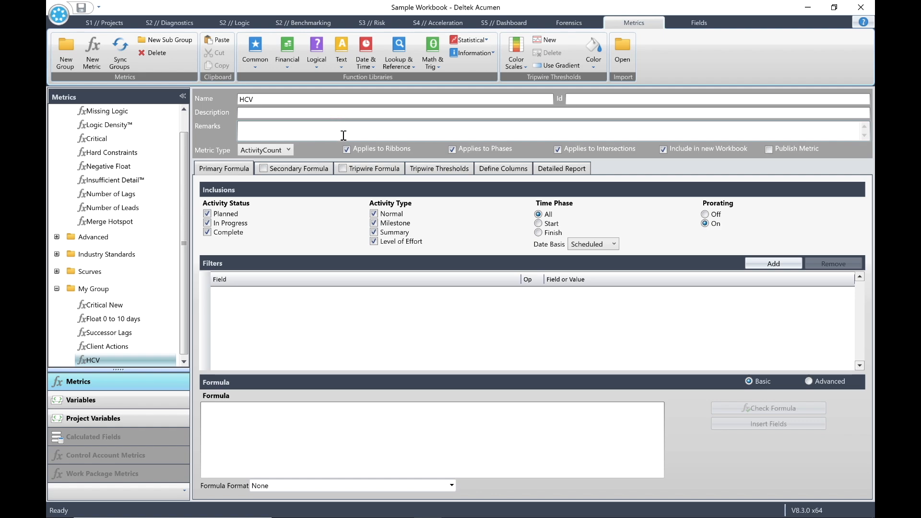
pyautogui.click(343, 135)
pyautogui.write('Shows the number of')
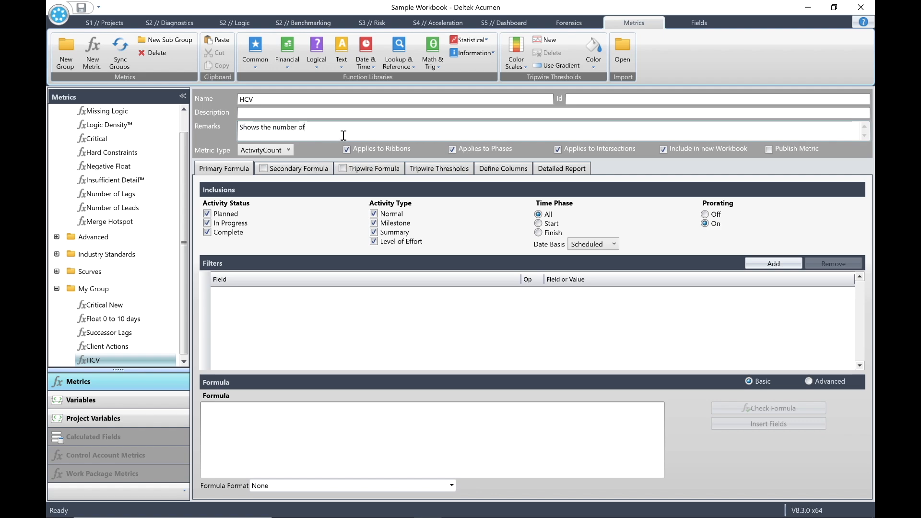
pyautogui.write(' actions where the total cos')
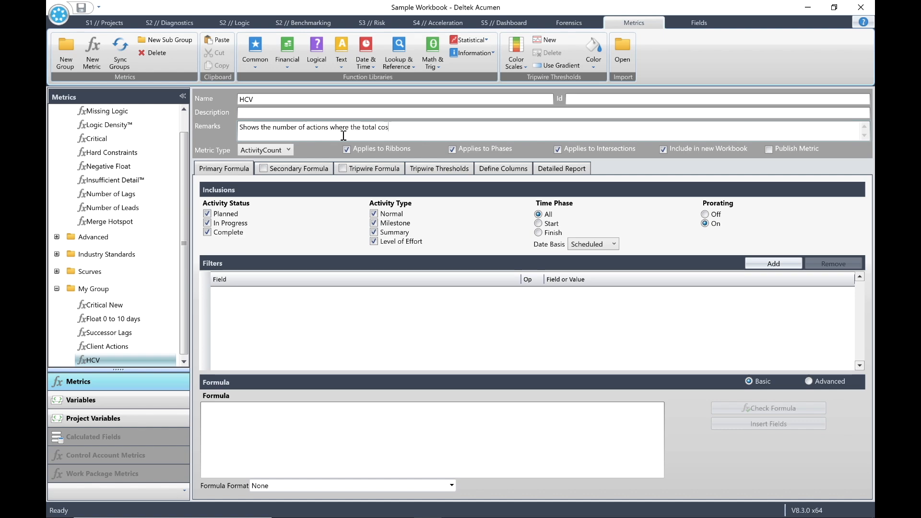
pyautogui.write('t is higher than the value ')
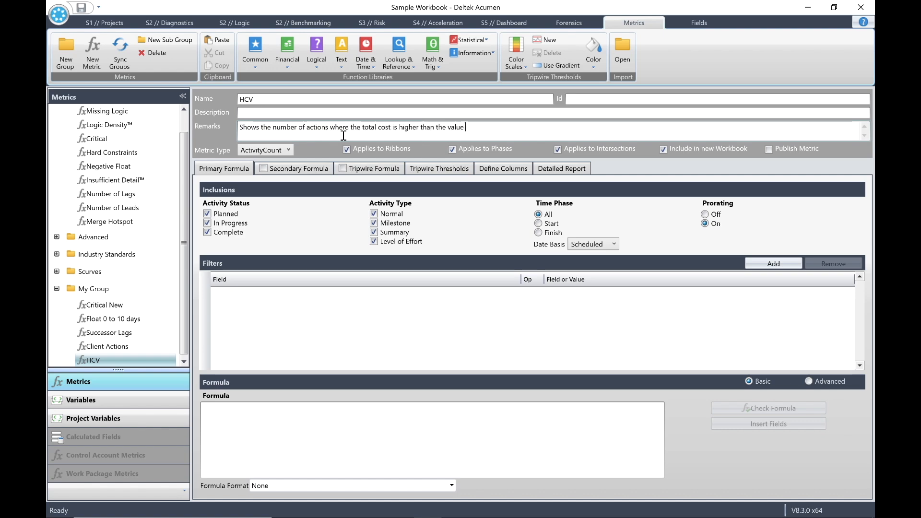
pyautogui.write('that is entered during the analysis')
pyautogui.press('Return')
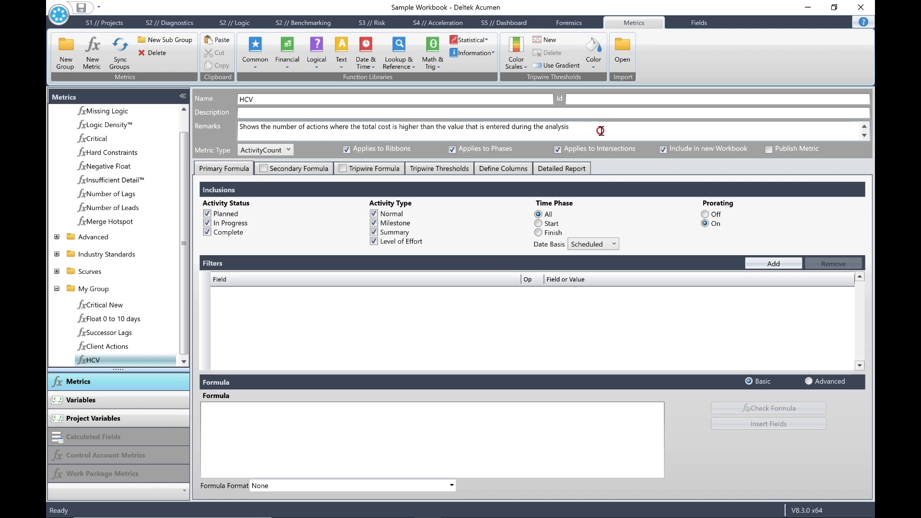
pyautogui.click(601, 131)
# Exclude Summary and Level of Effort activities from the HCV metric's primary formula.
pyautogui.click(374, 232)
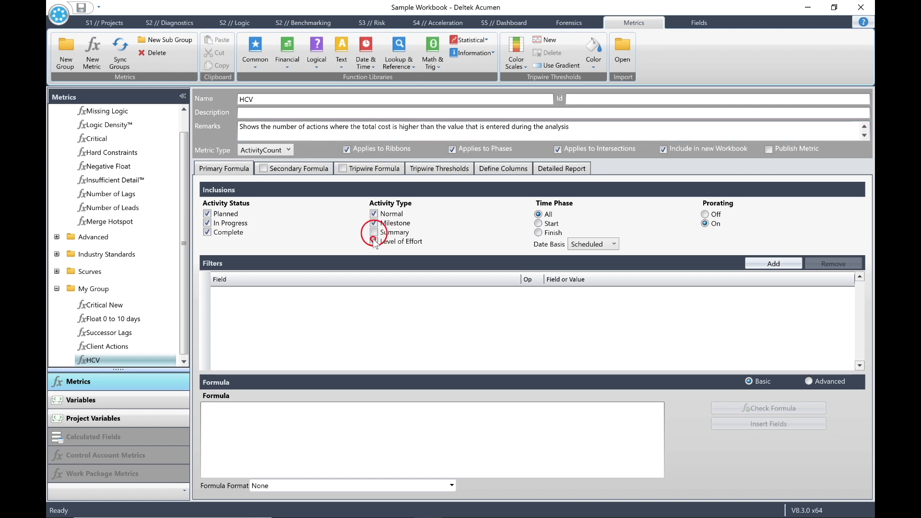
pyautogui.click(373, 240)
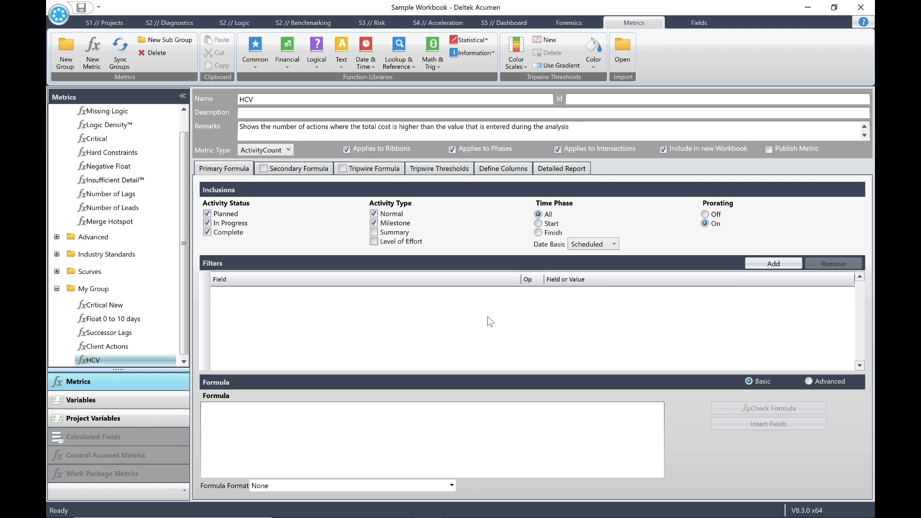
# Add a filter to the HCV primary formula where Total Cost is greater than Trial Cost.
pyautogui.click(773, 263)
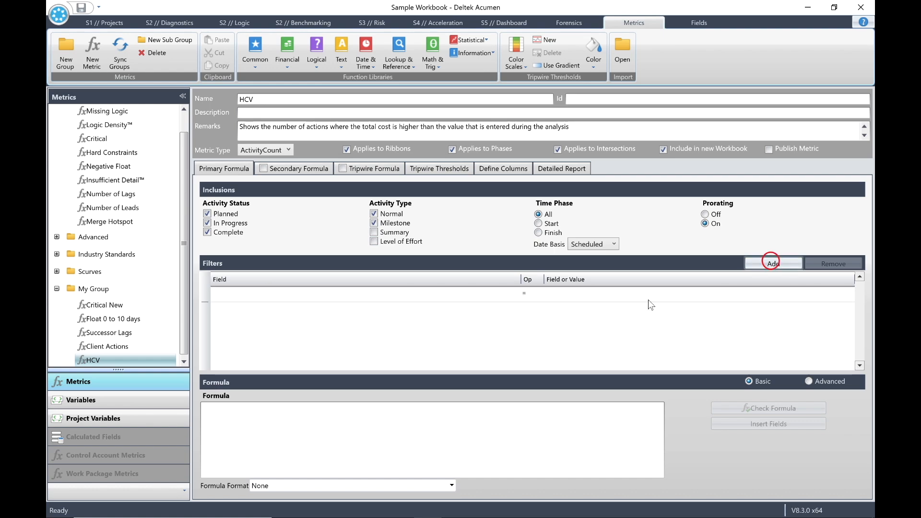
pyautogui.click(514, 294)
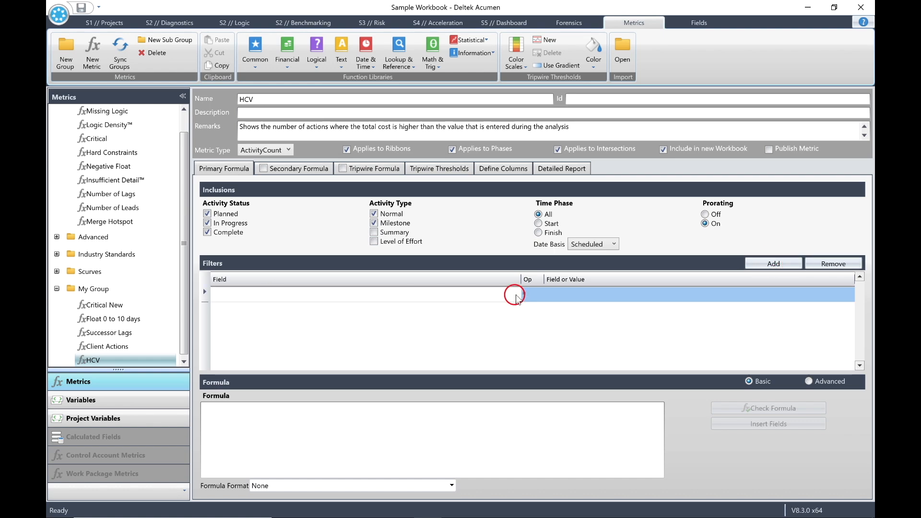
pyautogui.click(514, 294)
pyautogui.click(515, 294)
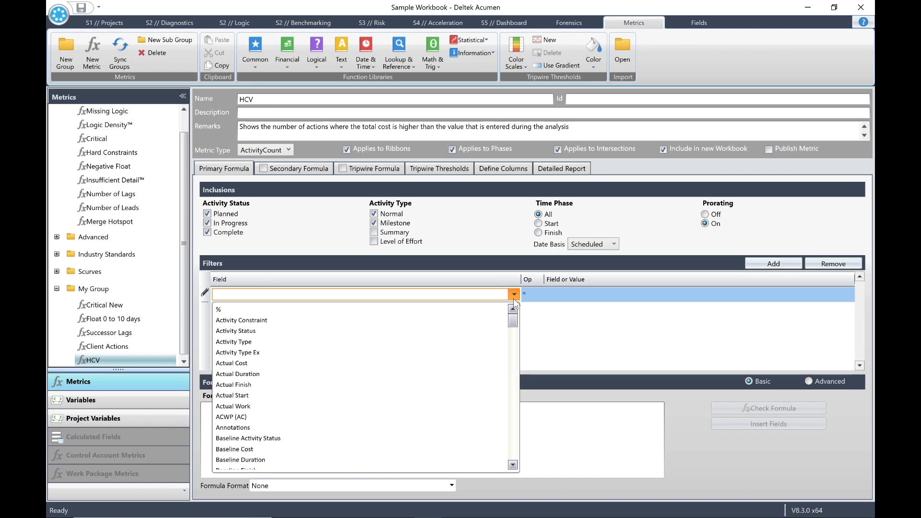
pyautogui.moveTo(511, 319); pyautogui.dragTo(516, 433)
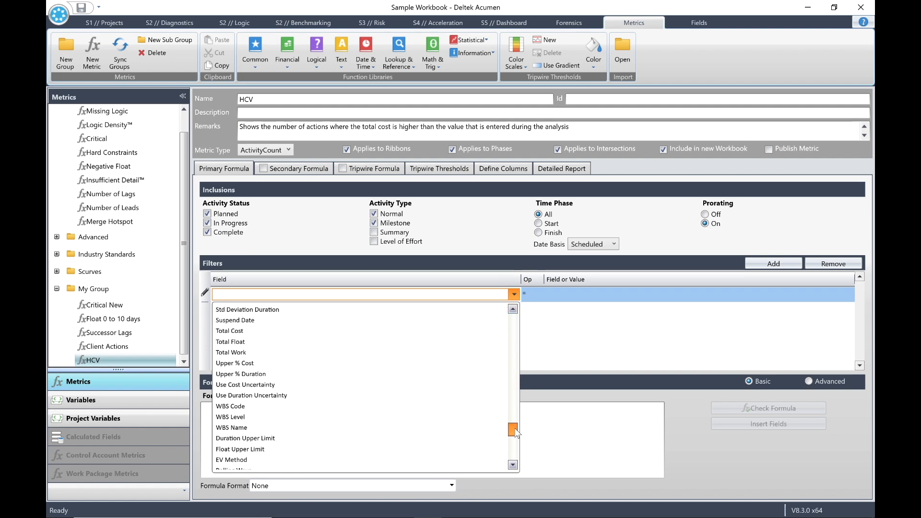
pyautogui.click(250, 331)
pyautogui.click(538, 300)
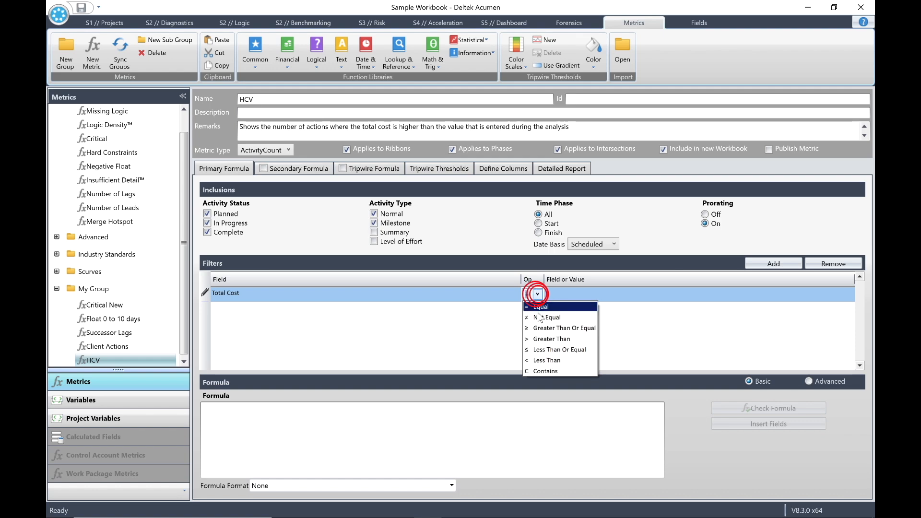
pyautogui.click(541, 335)
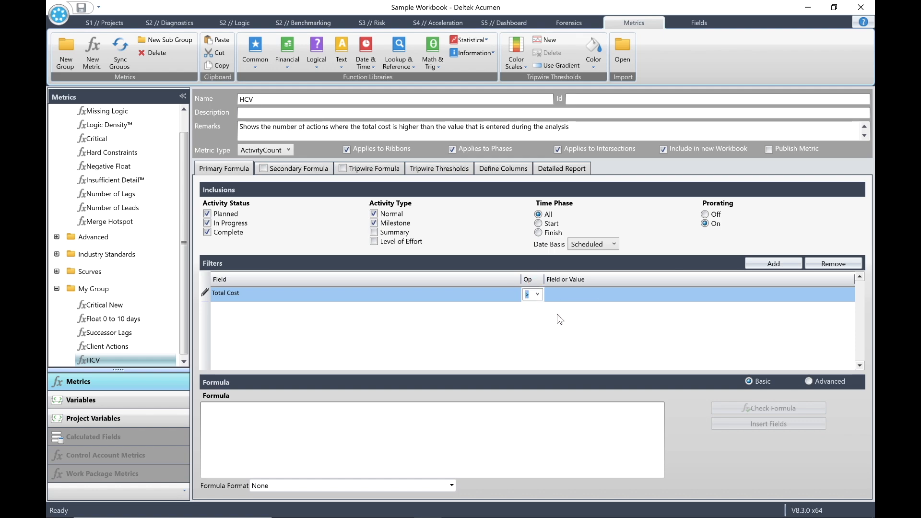
pyautogui.click(582, 292)
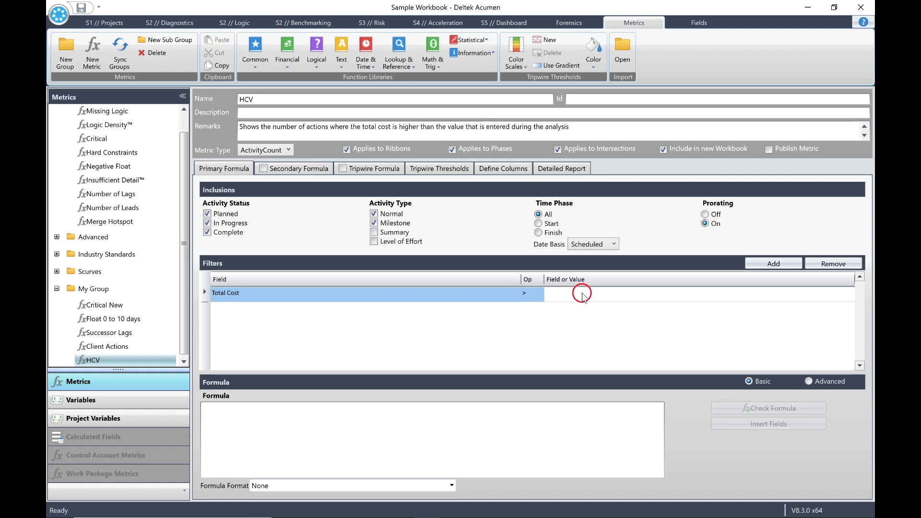
pyautogui.click(849, 294)
pyautogui.moveTo(844, 320); pyautogui.dragTo(844, 455)
pyautogui.click(575, 341)
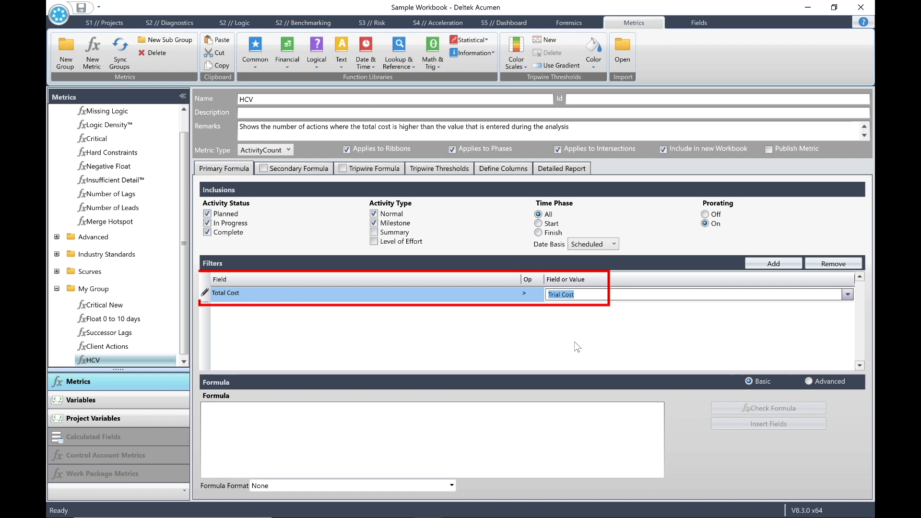
pyautogui.press('Return')
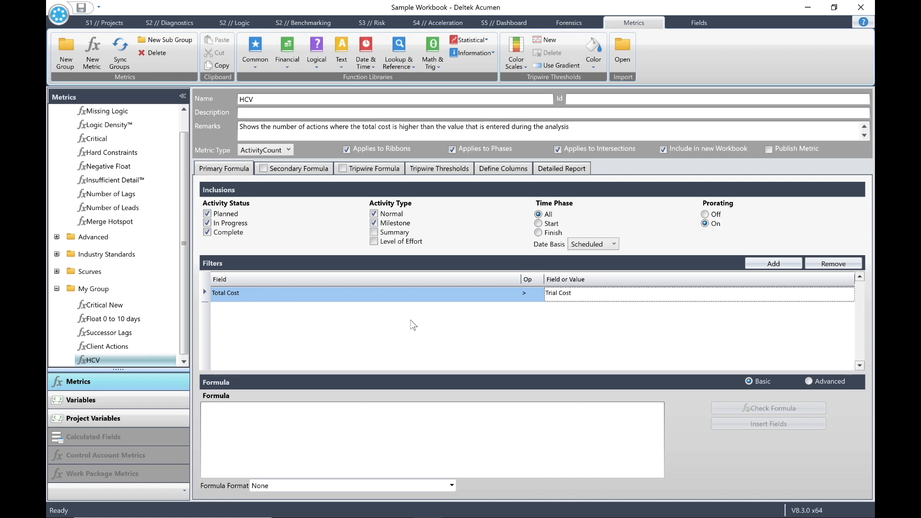
# Add the HCV metric to the Ribbon Analyzer of My Ribbon View in Diagnostics.
pyautogui.click(150, 23)
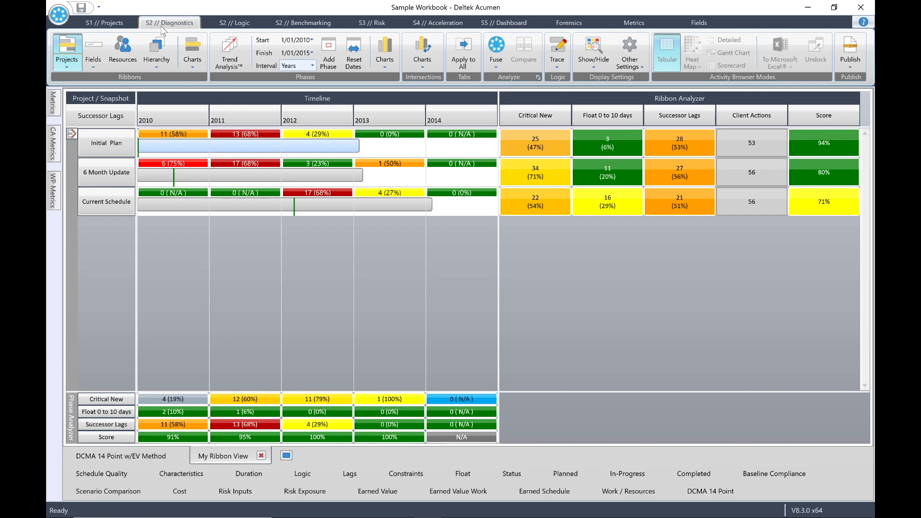
pyautogui.click(52, 103)
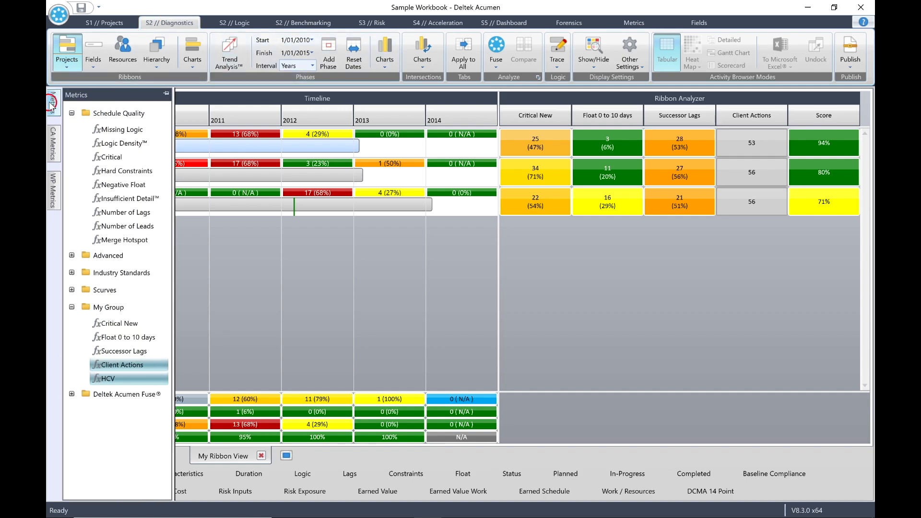
pyautogui.rightClick(115, 380)
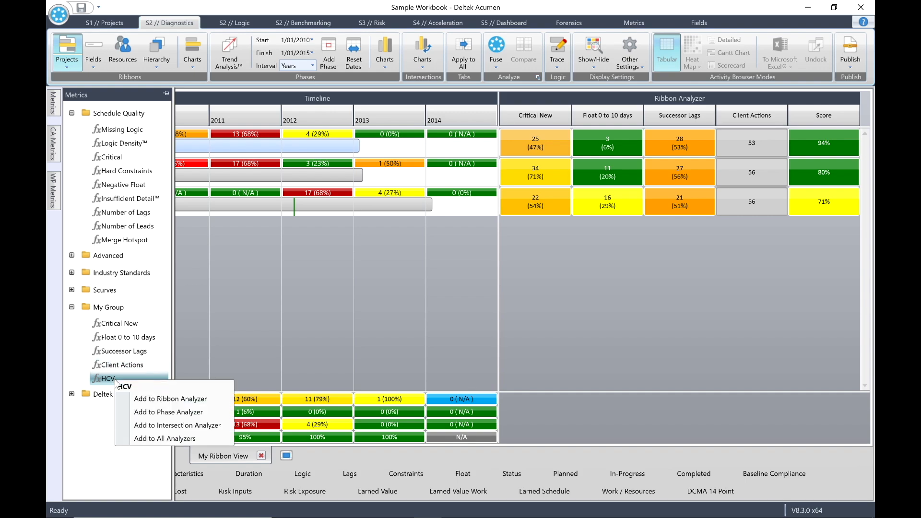
pyautogui.click(131, 399)
pyautogui.click(164, 398)
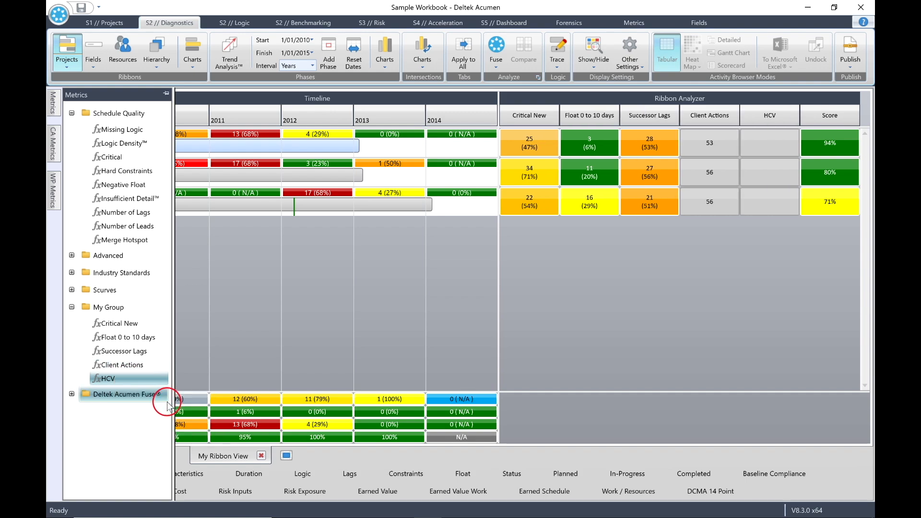
# Analyze the ribbons with Fuse, defining the Trial Cost variable's value as 300000, and save the workbook.
pyautogui.click(498, 45)
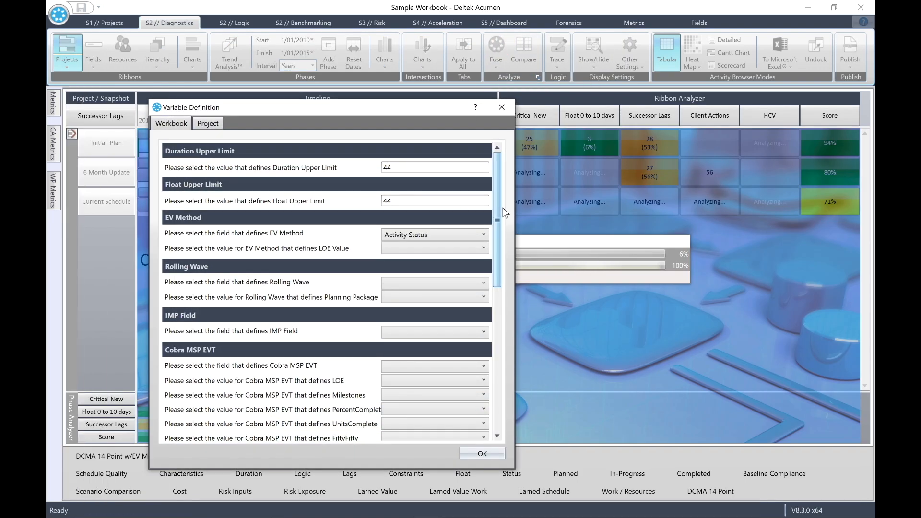
pyautogui.moveTo(496, 207); pyautogui.dragTo(513, 388)
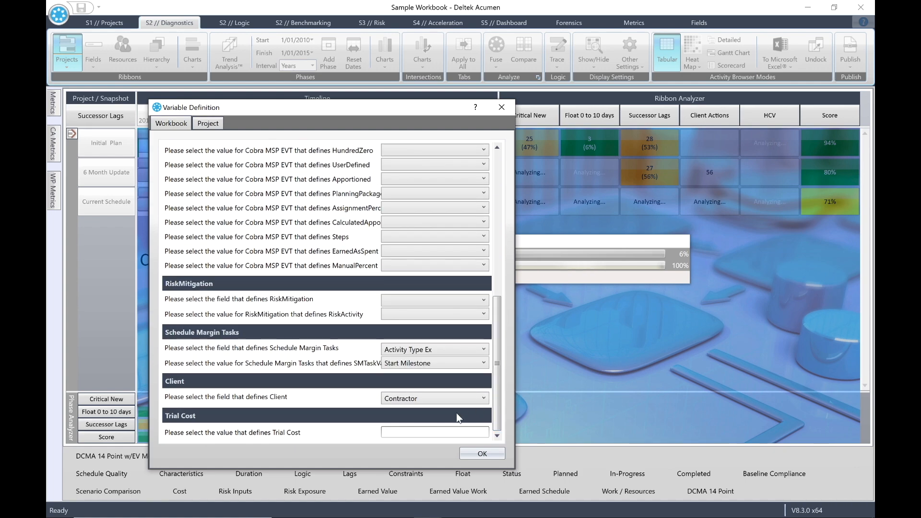
pyautogui.click(405, 431)
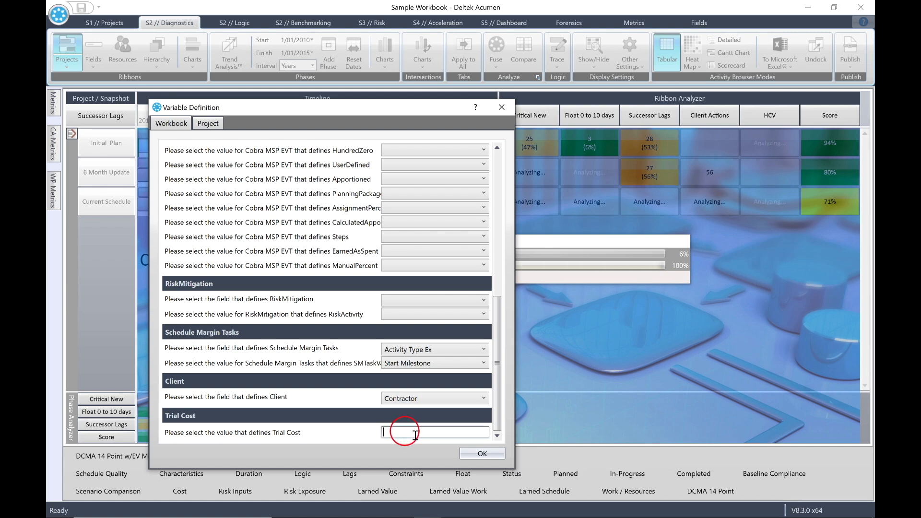
pyautogui.write('300000')
pyautogui.click(481, 454)
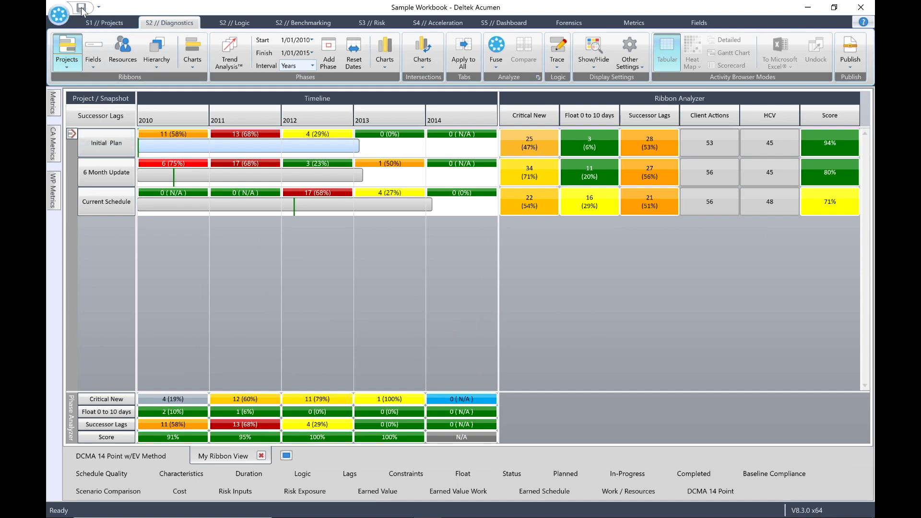
pyautogui.click(81, 7)
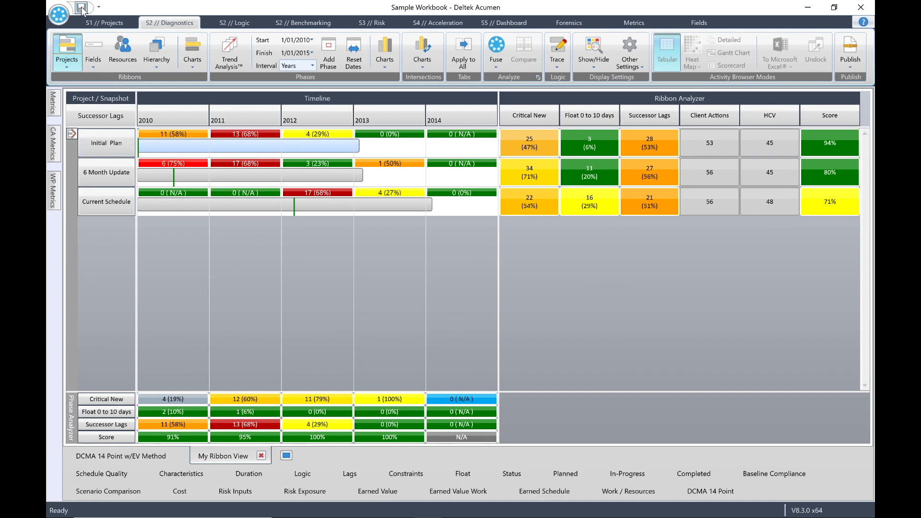